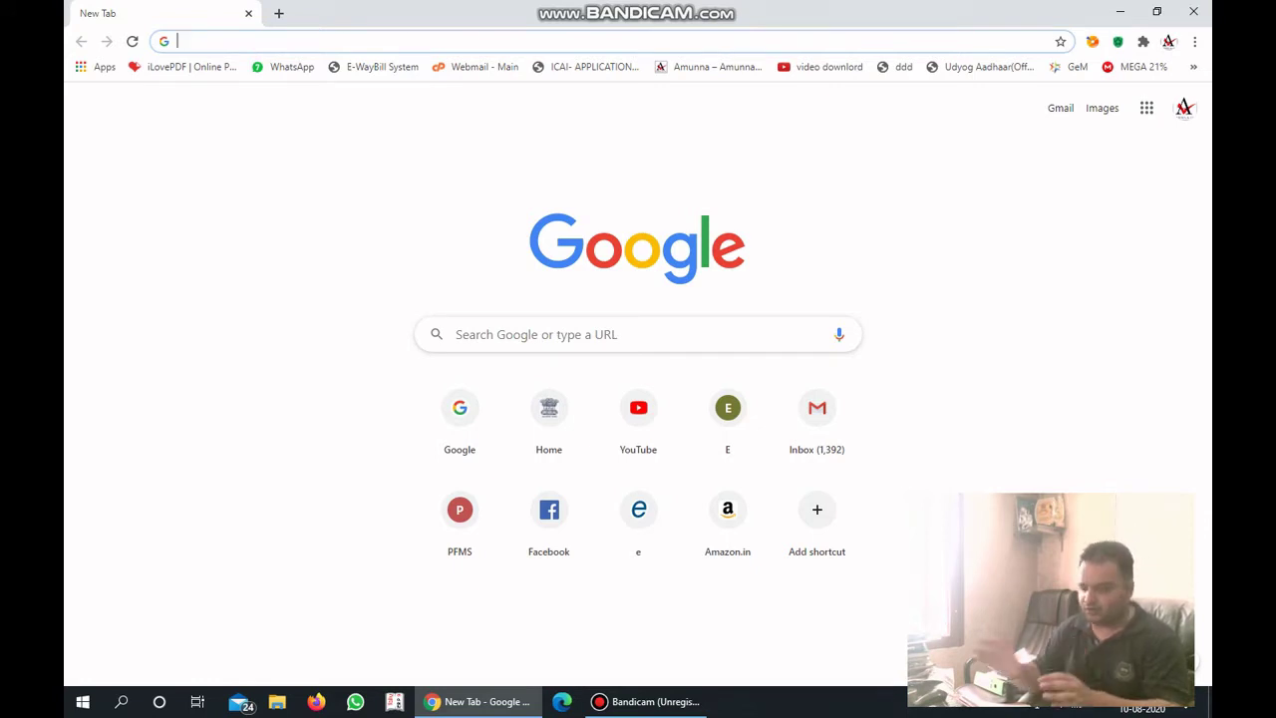
Search Google for 'download tally erp 9'.
type("google.com")
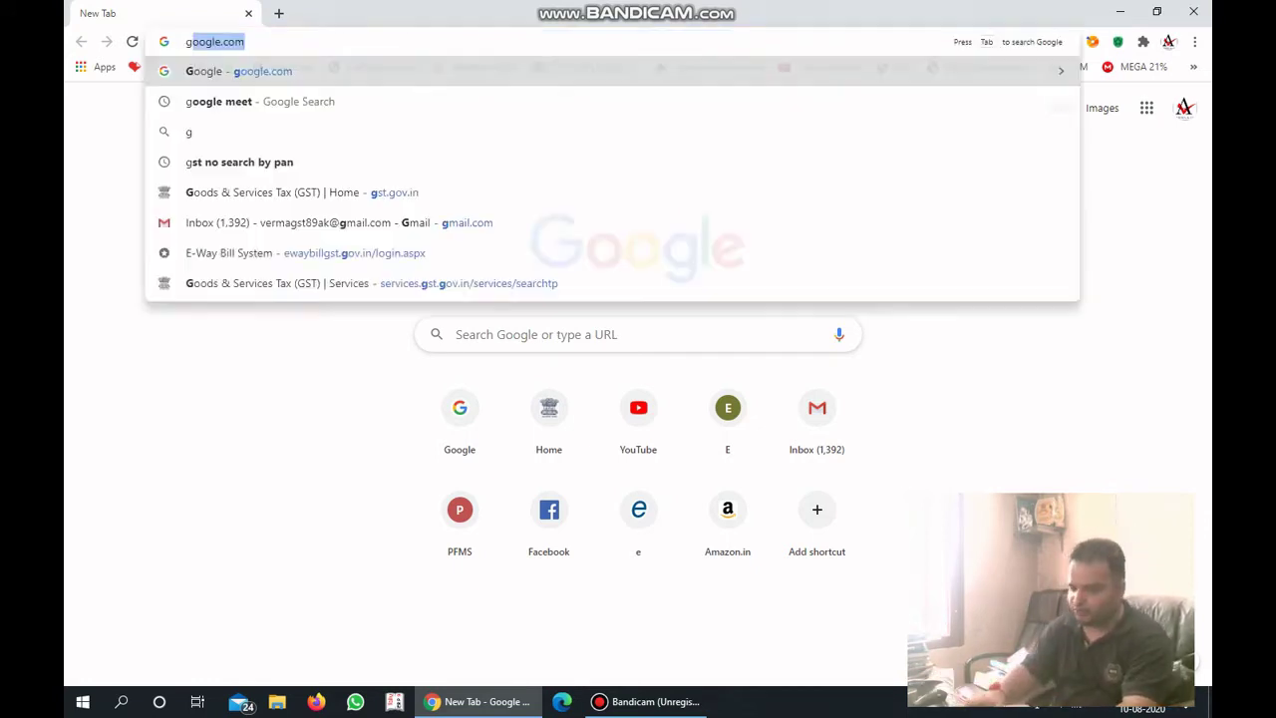
key("Return")
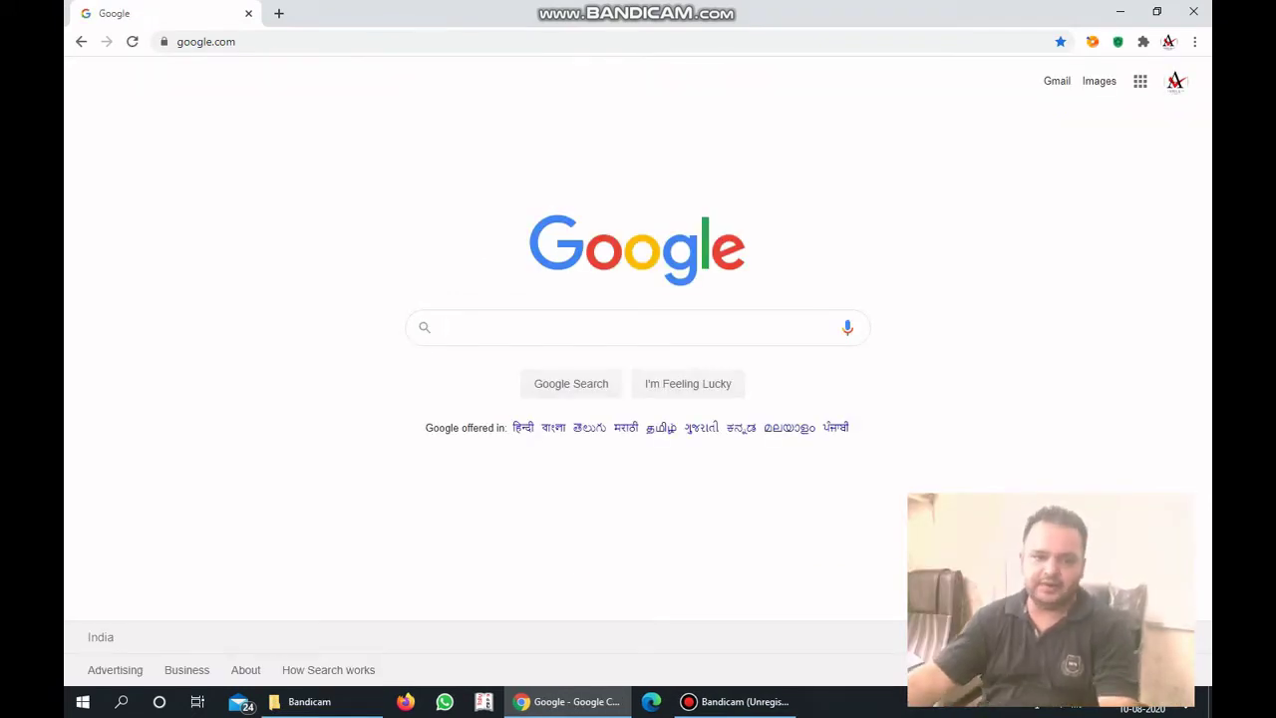
type("do")
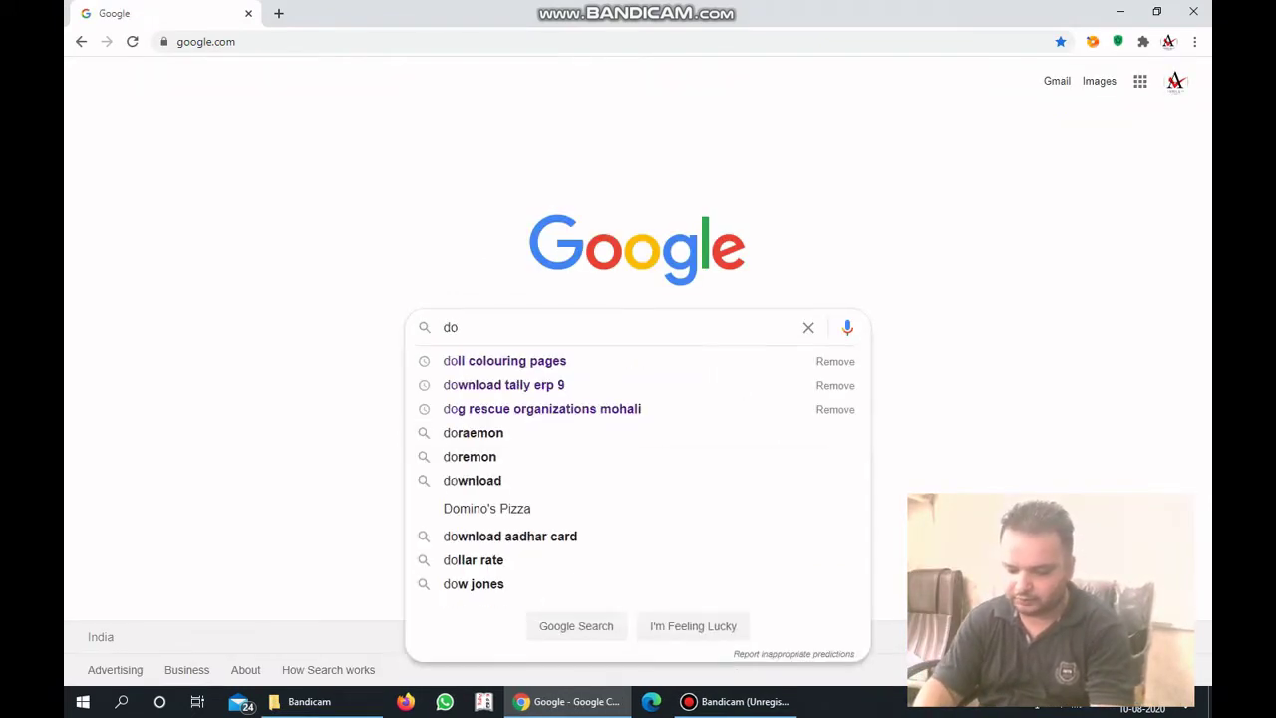
type("wnd")
key("BackSpace")
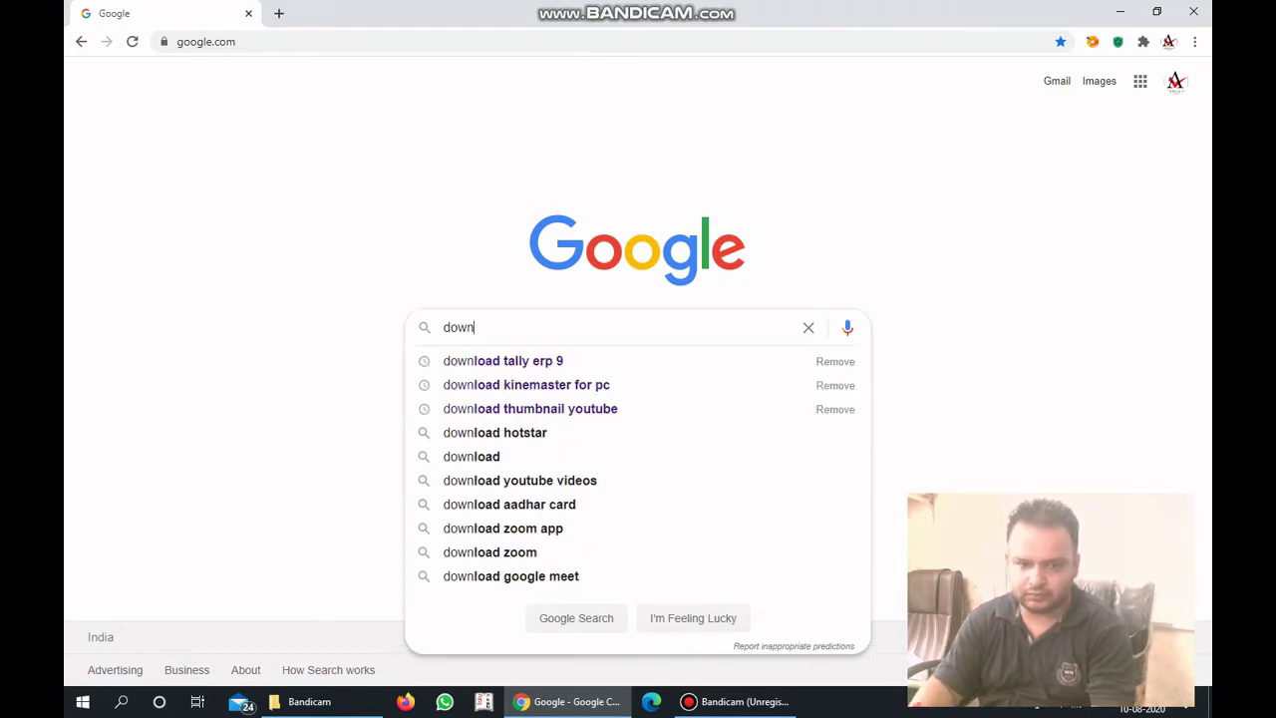
key("Down")
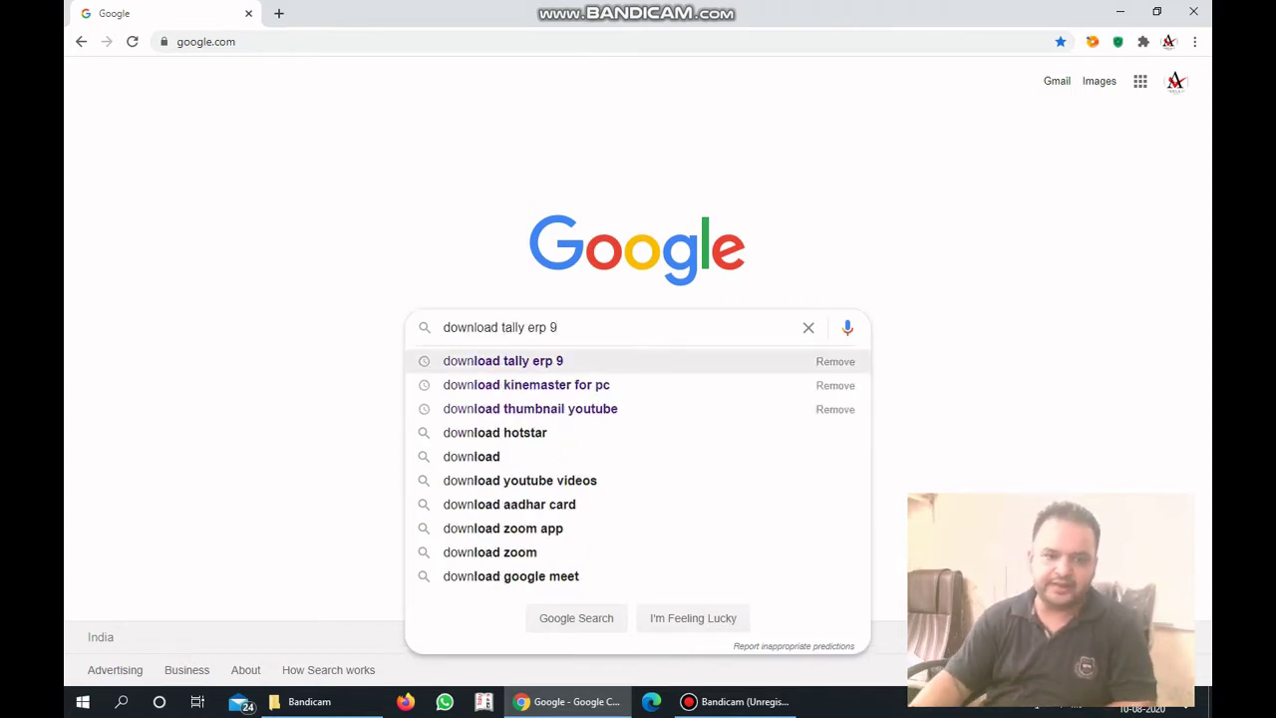
key("Return")
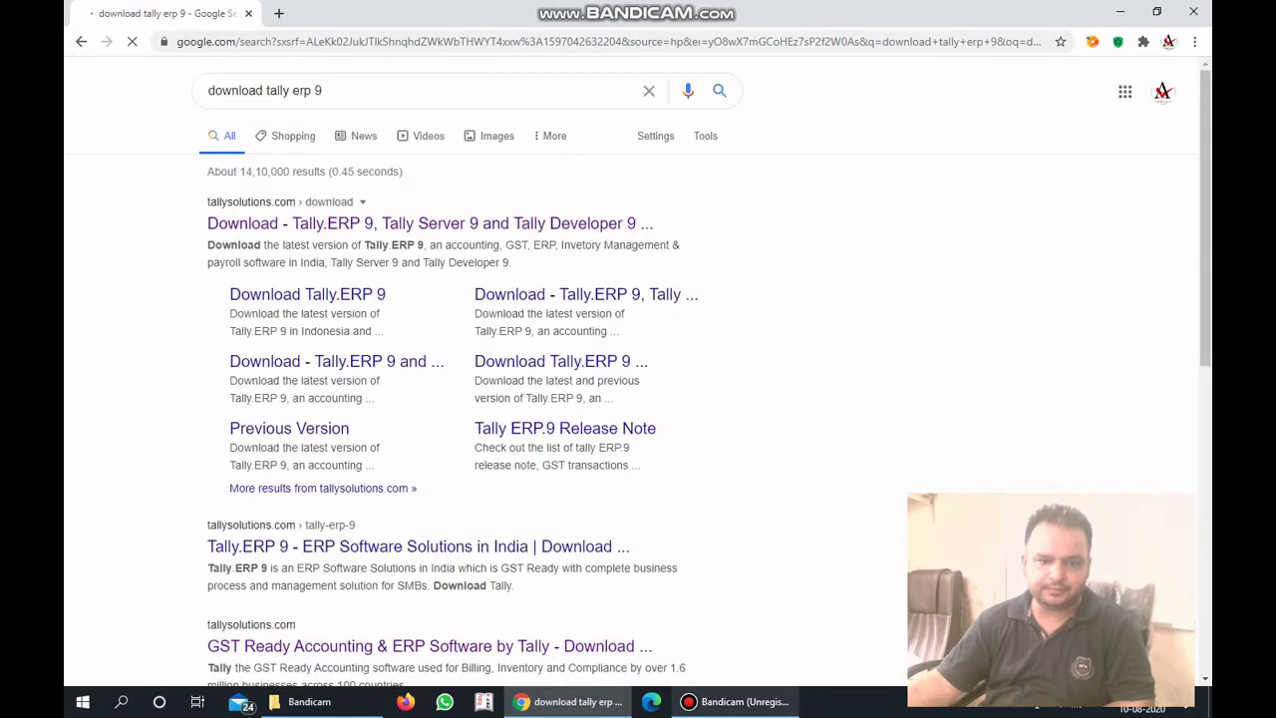
mouse_move(738, 701)
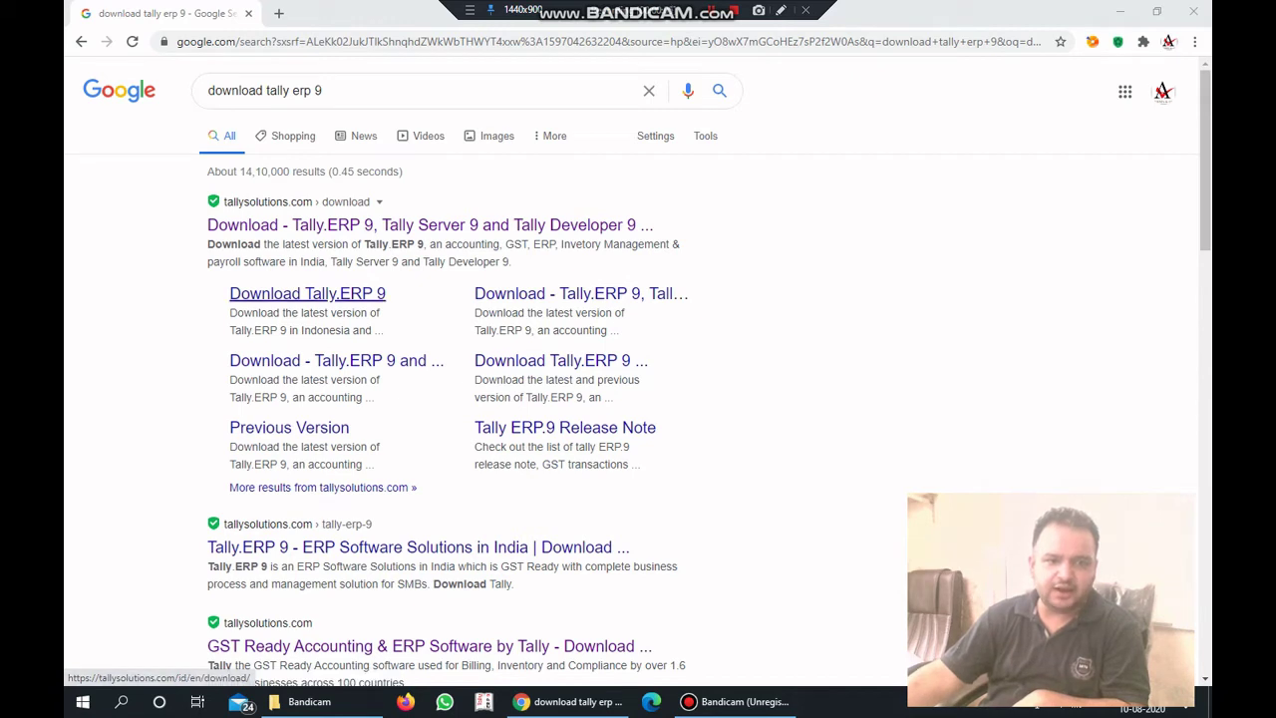
Download the Tally.ERP 9 installer setup (1).exe from tallysolutions.com, keeping it despite the warning, then minimise Chrome.
left_click(307, 293)
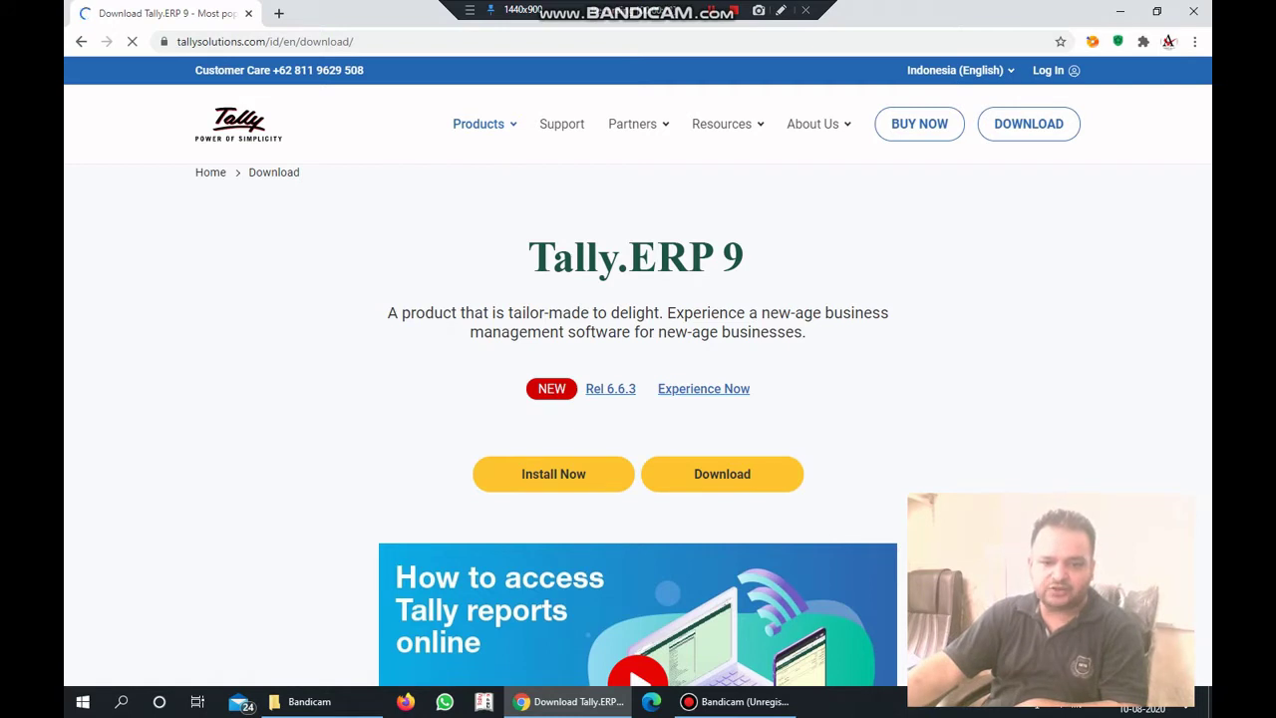
left_click(721, 474)
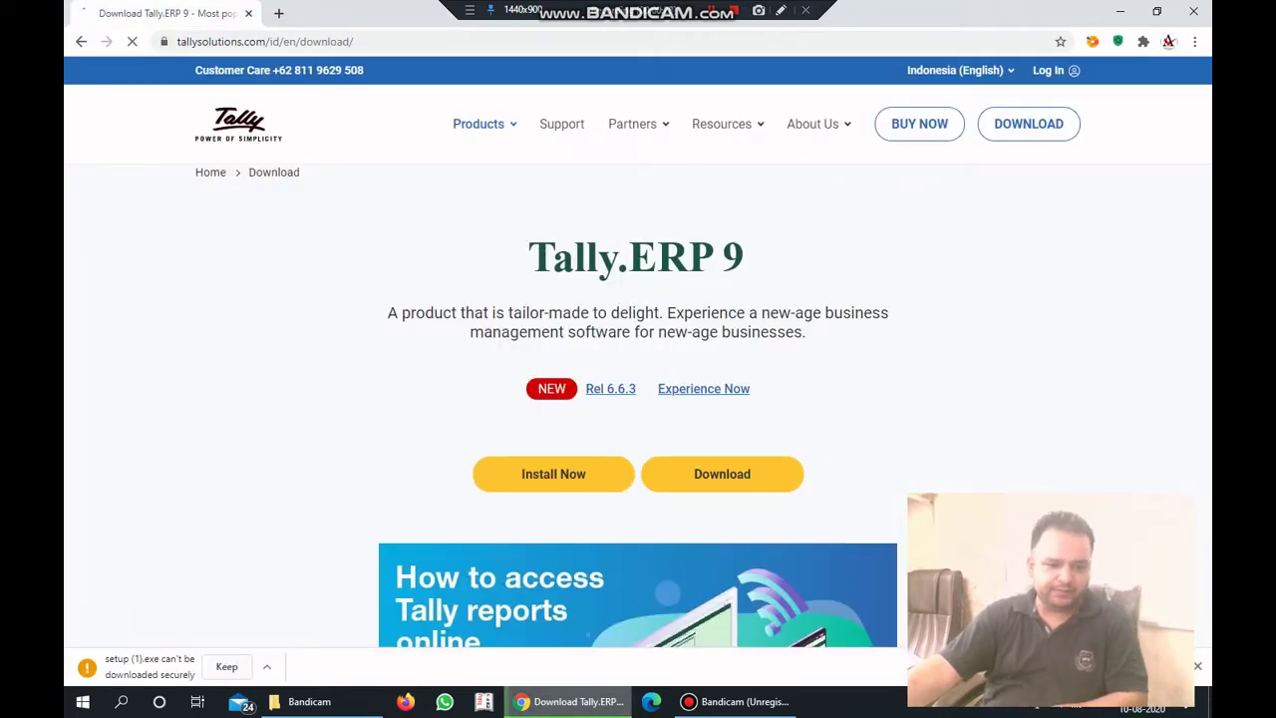
left_click(226, 666)
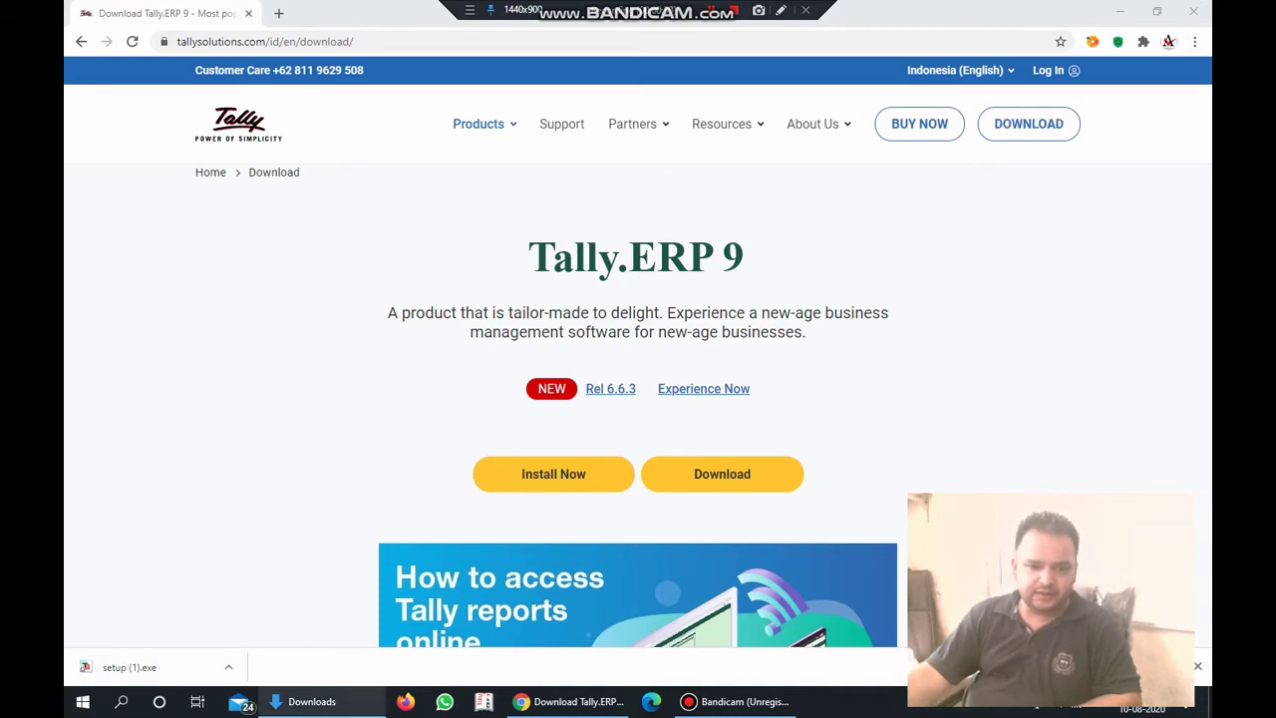
left_click(568, 701)
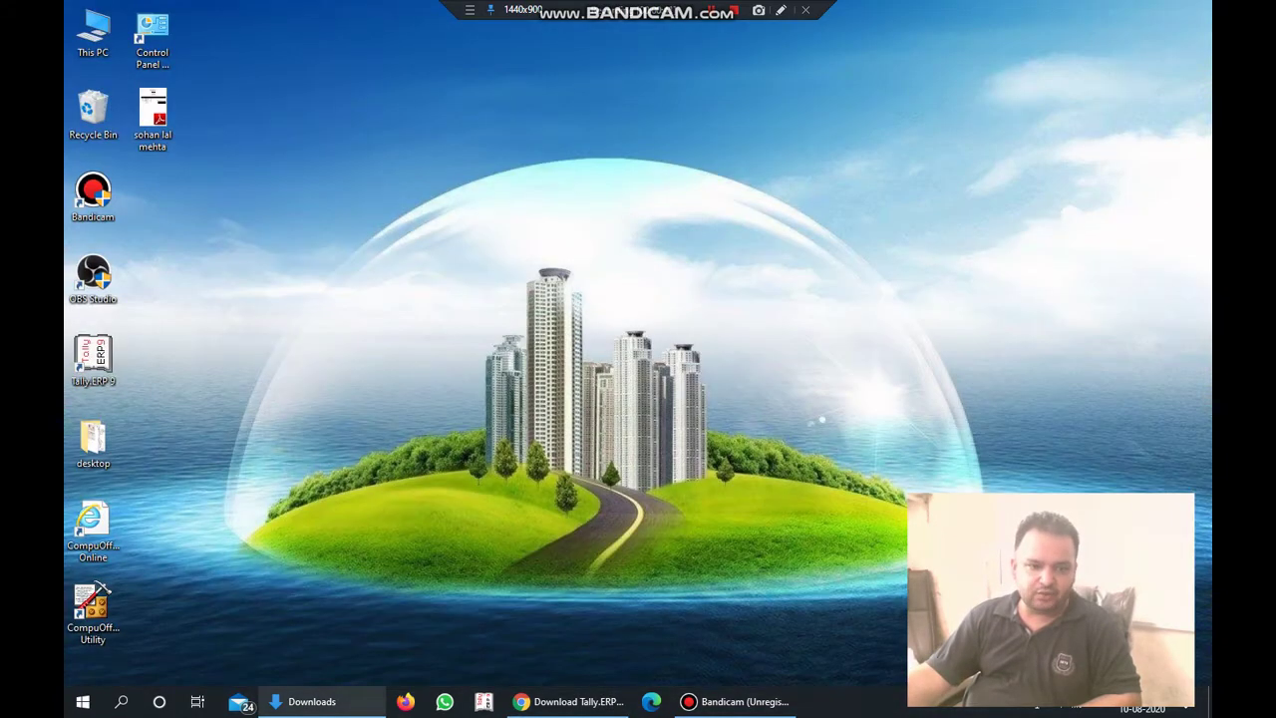
Launch setup (1) from the Downloads folder to bring up the Tally.ERP 9 Installer.
left_click(312, 700)
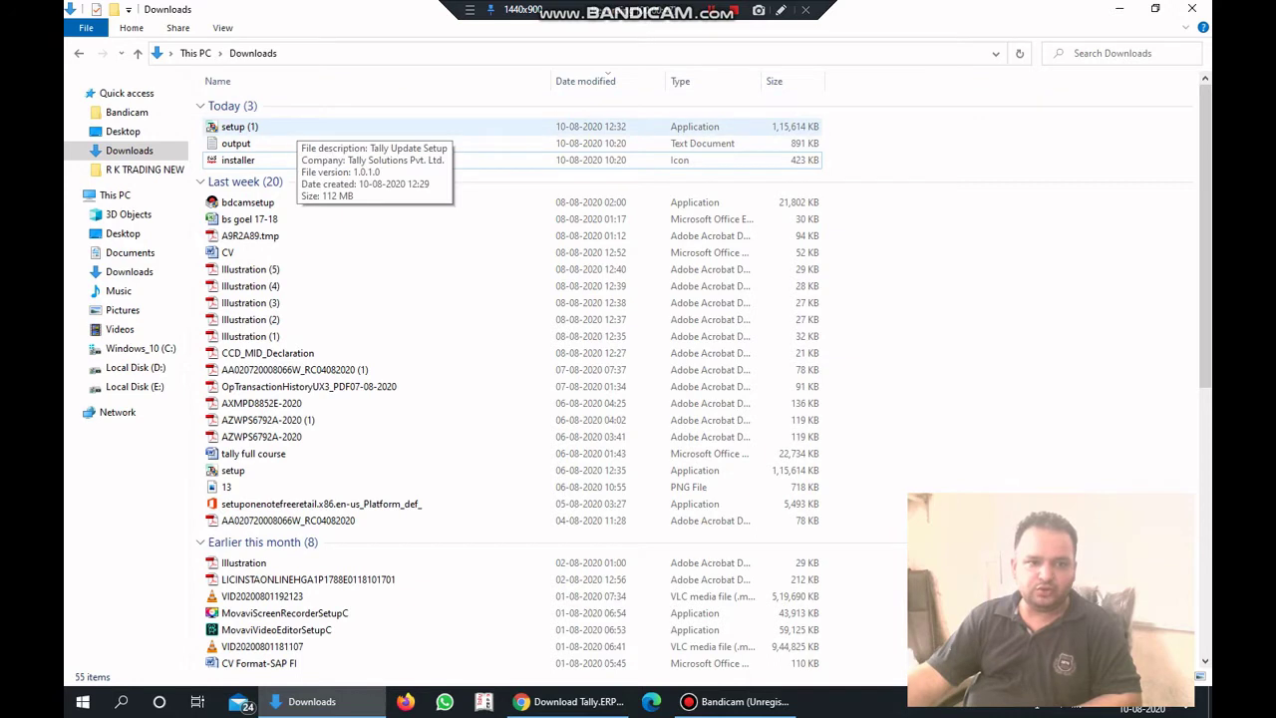
left_click(239, 127)
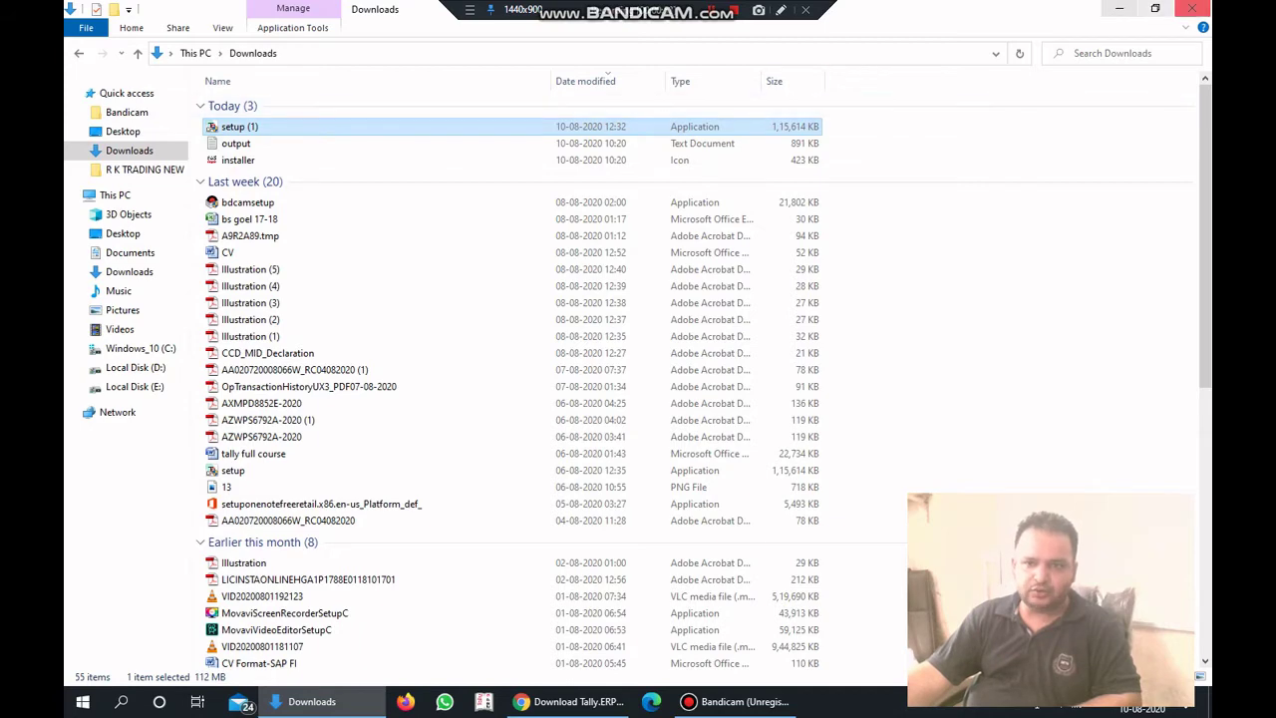
left_click(1119, 8)
right_click(653, 186)
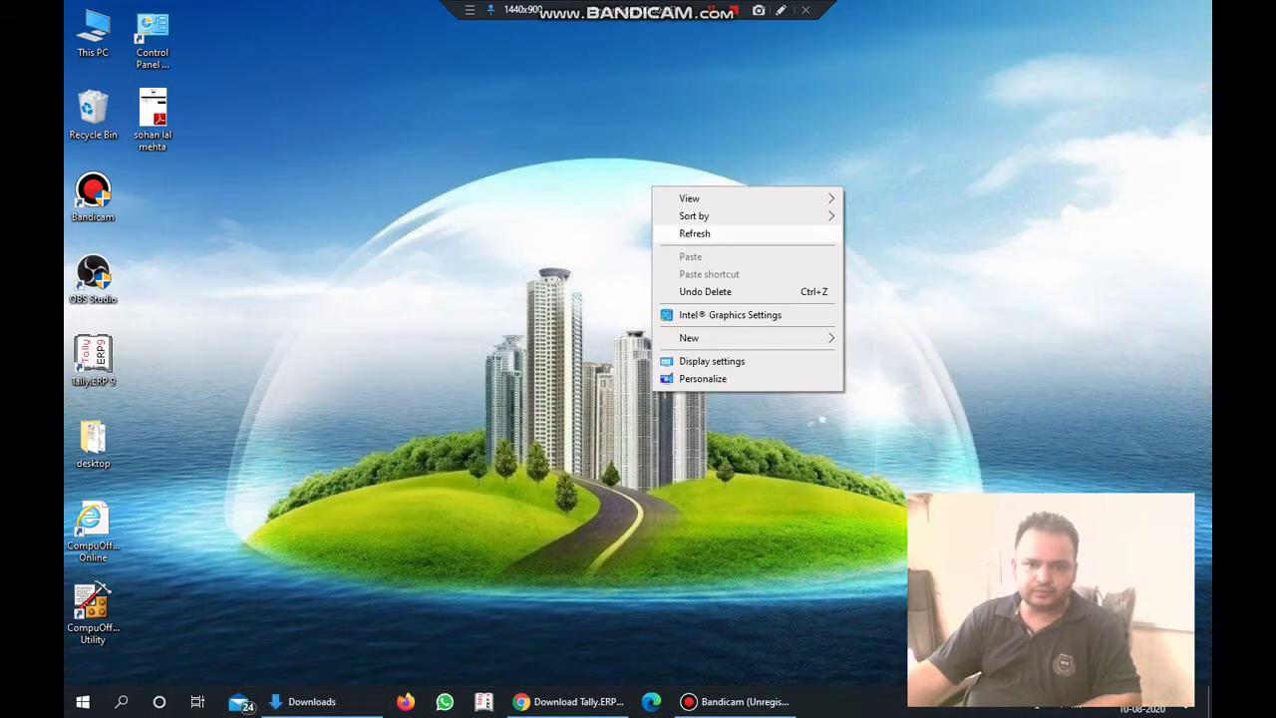
left_click(698, 234)
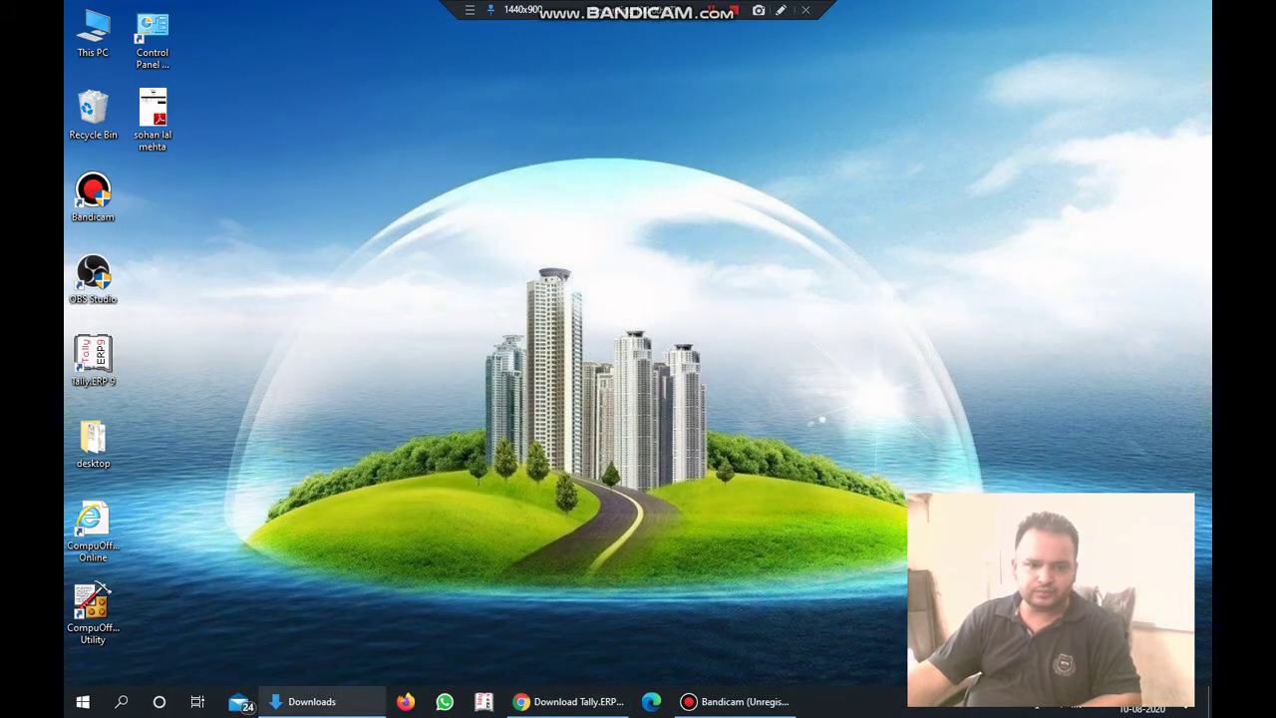
left_click(312, 700)
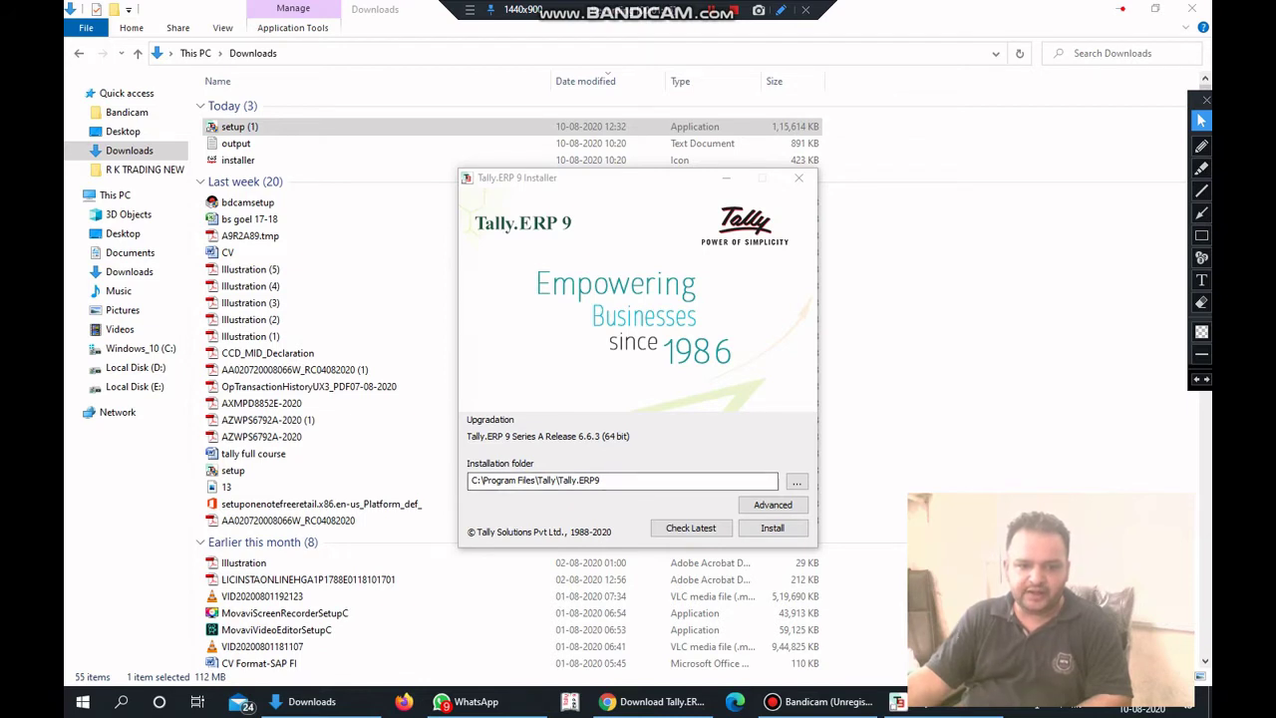
Change the installation folder to D:\Tally.ERP9 and start installing.
left_click(1201, 145)
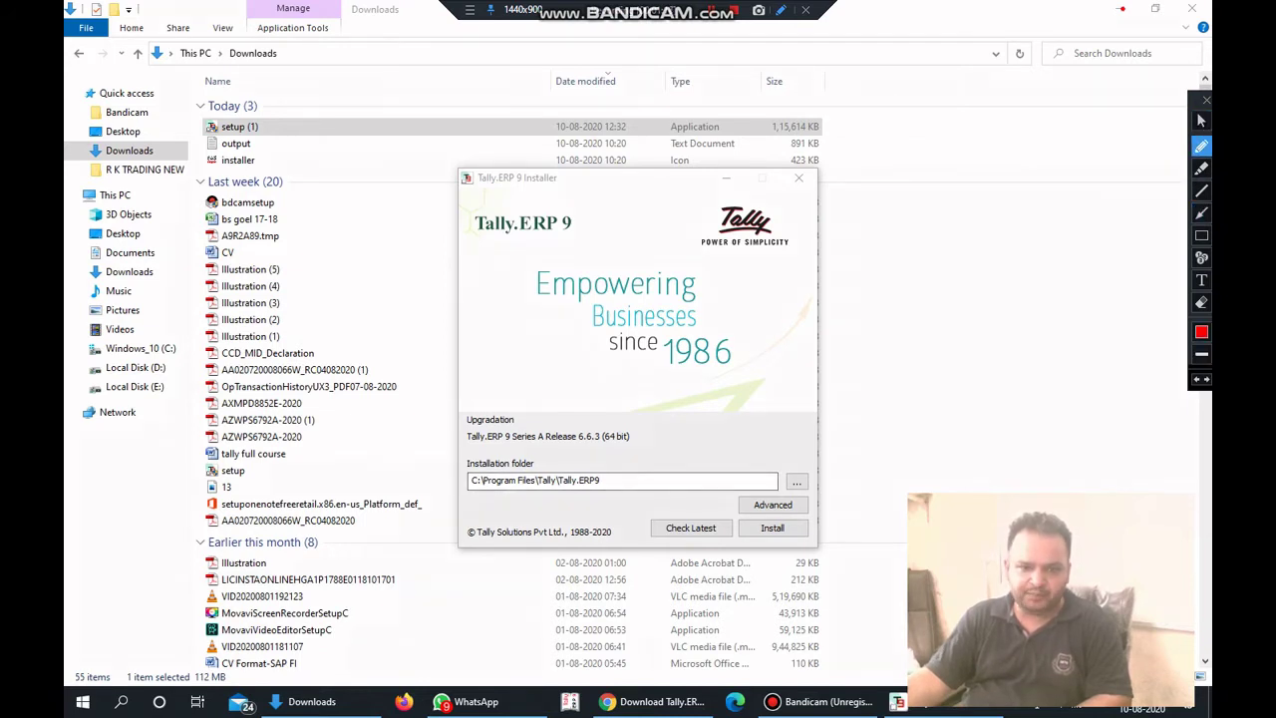
mouse_move(474, 463)
left_mouse_down()
mouse_move(464, 499)
mouse_move(688, 506)
mouse_move(638, 464)
mouse_move(447, 465)
left_mouse_up()
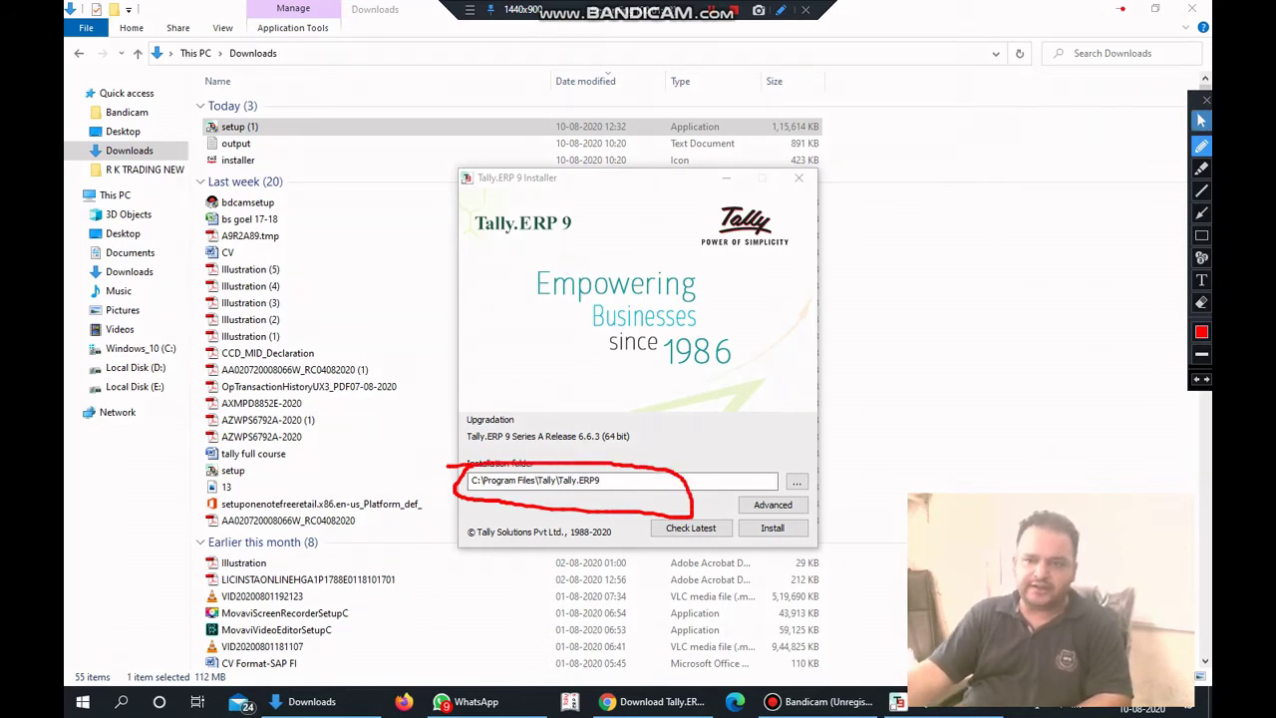
left_click(1201, 121)
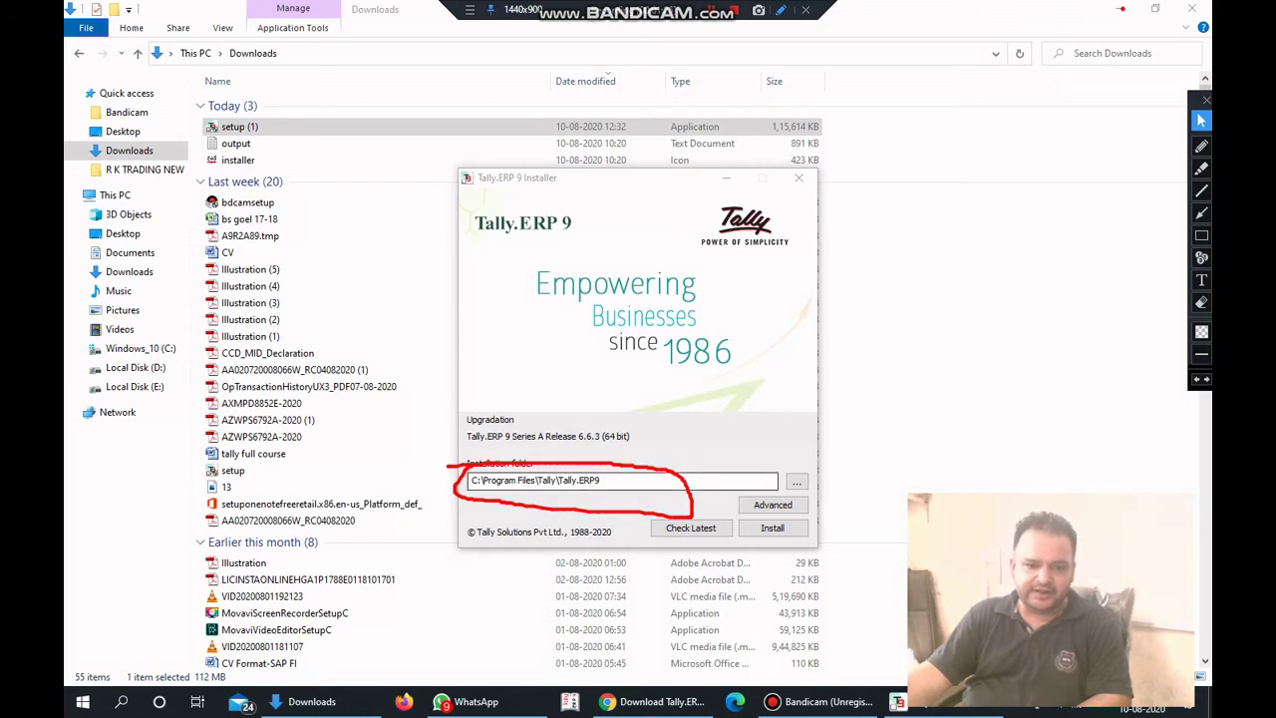
left_click_drag(574, 481, 471, 481)
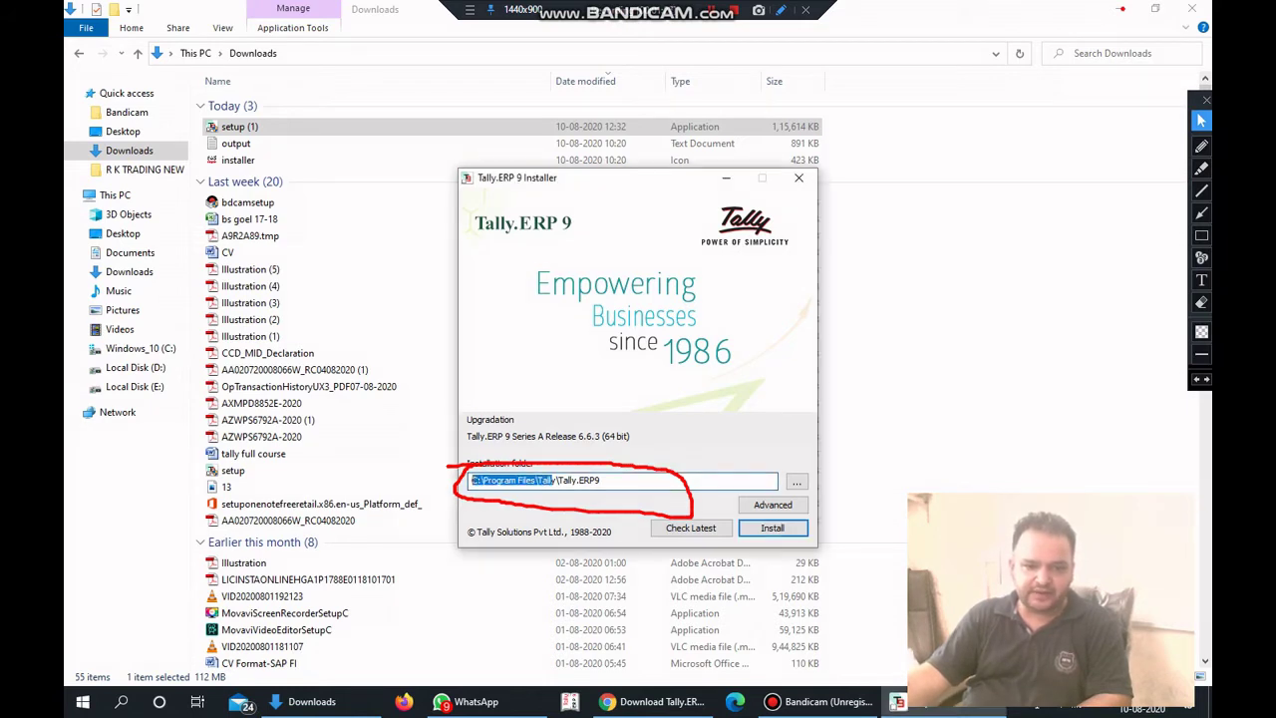
key("BackSpace")
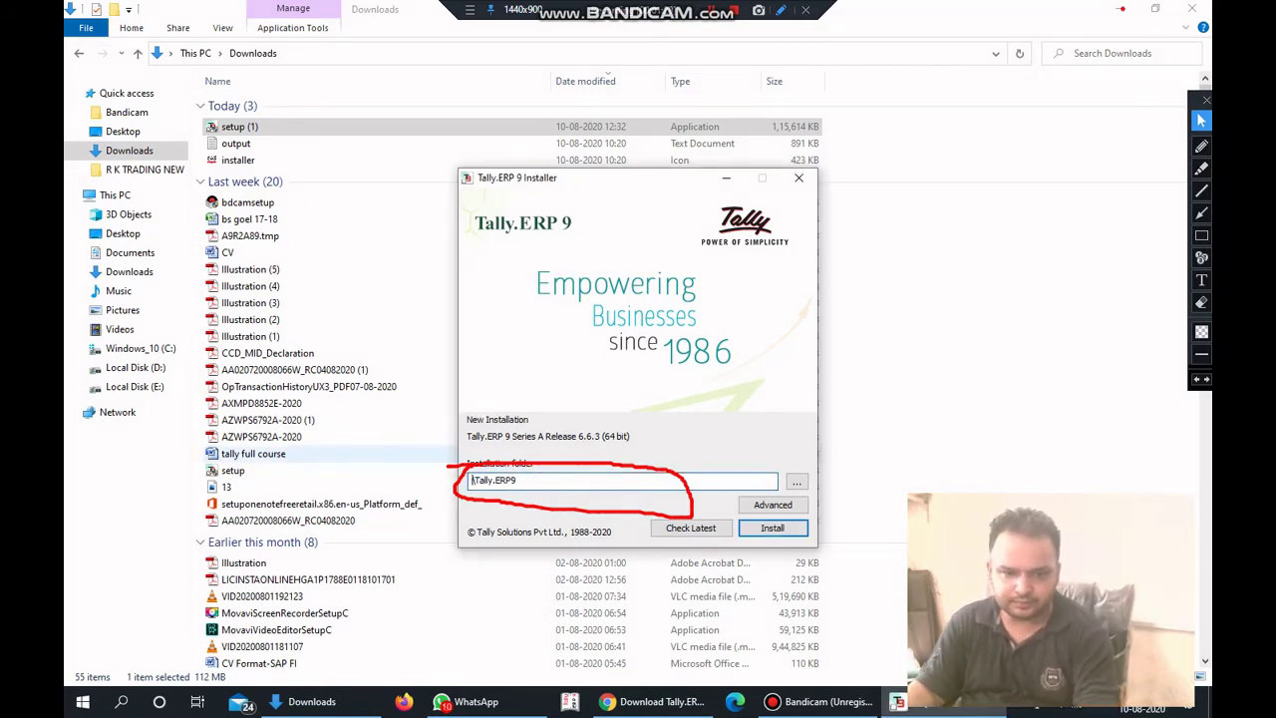
type("D:")
type(":")
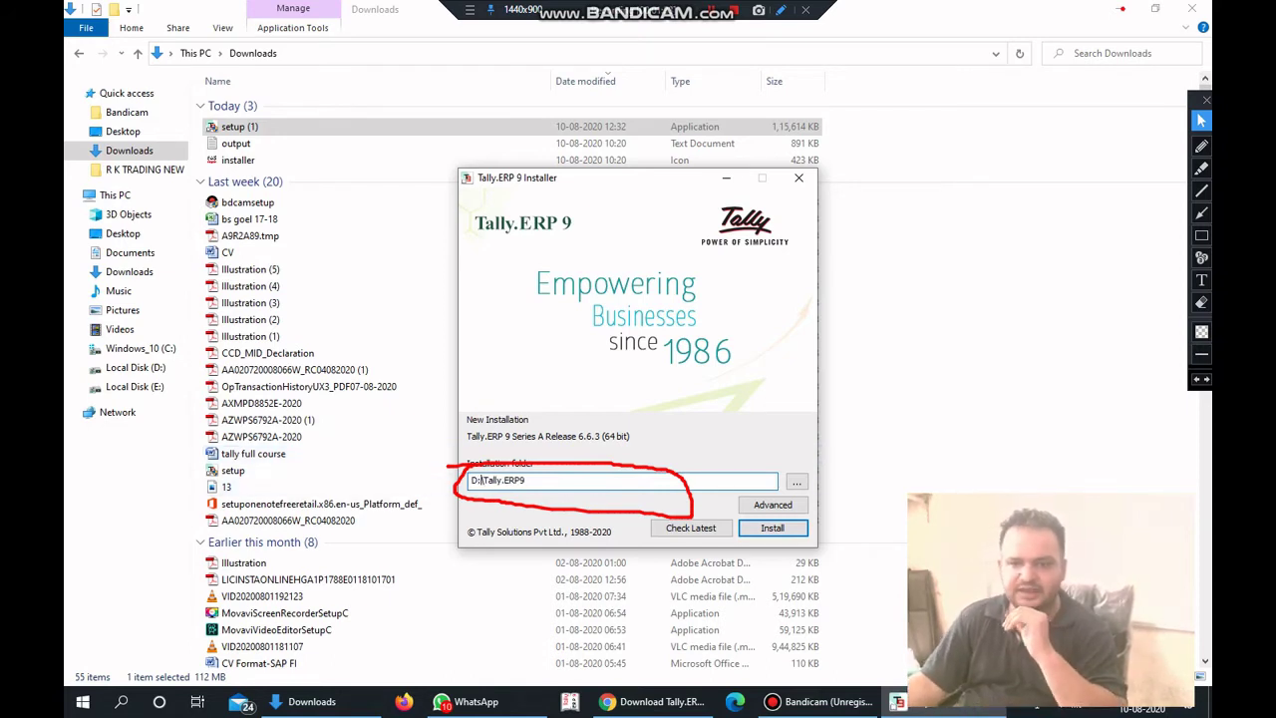
left_click(1201, 302)
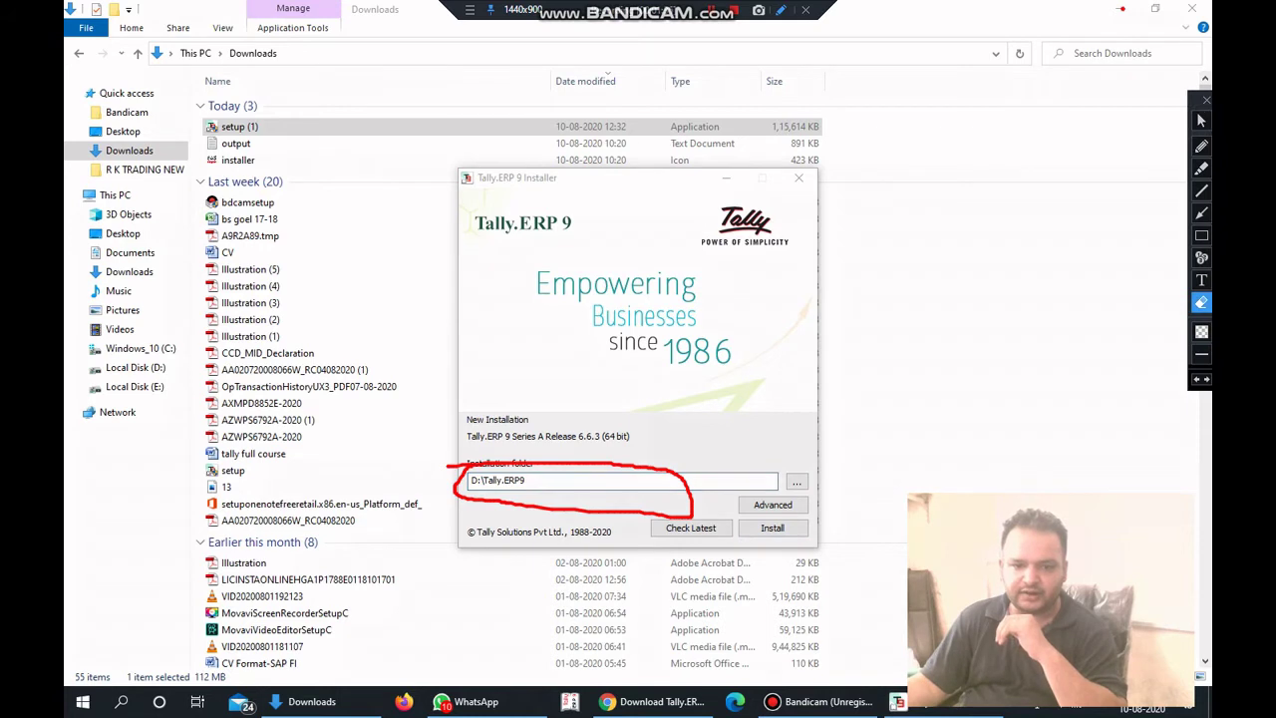
left_click(686, 493)
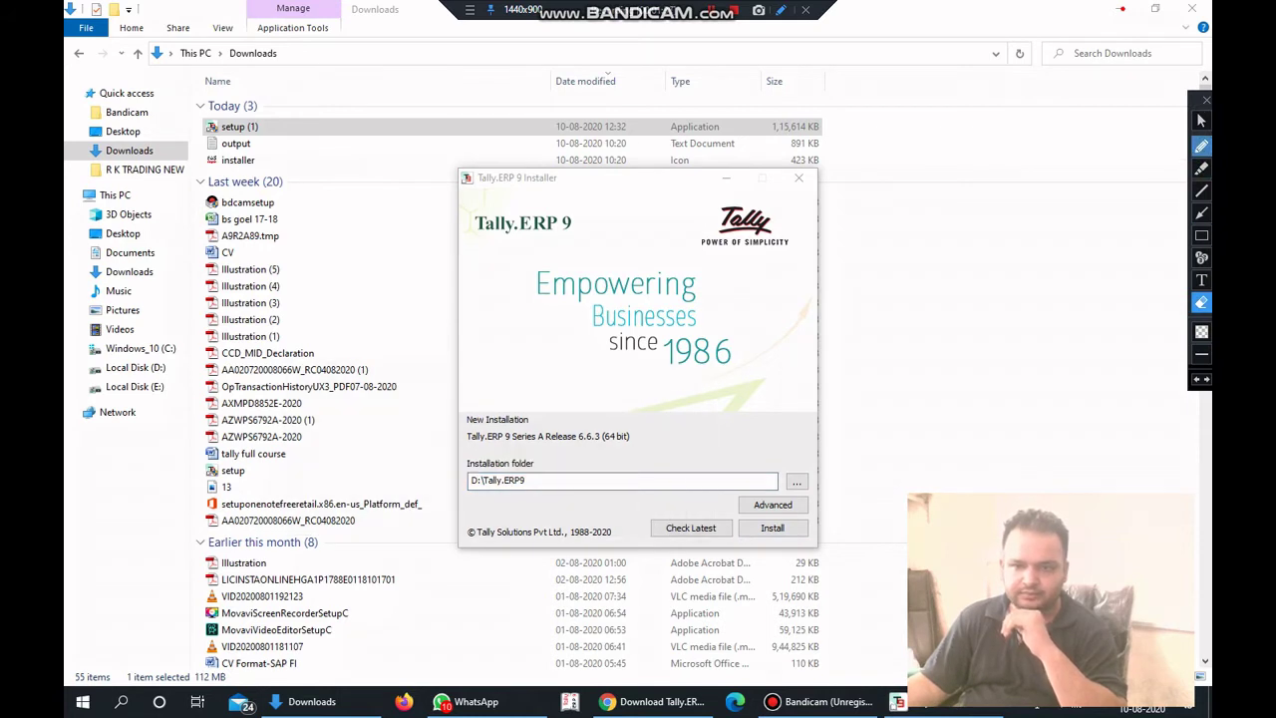
left_click(1202, 120)
left_click(772, 528)
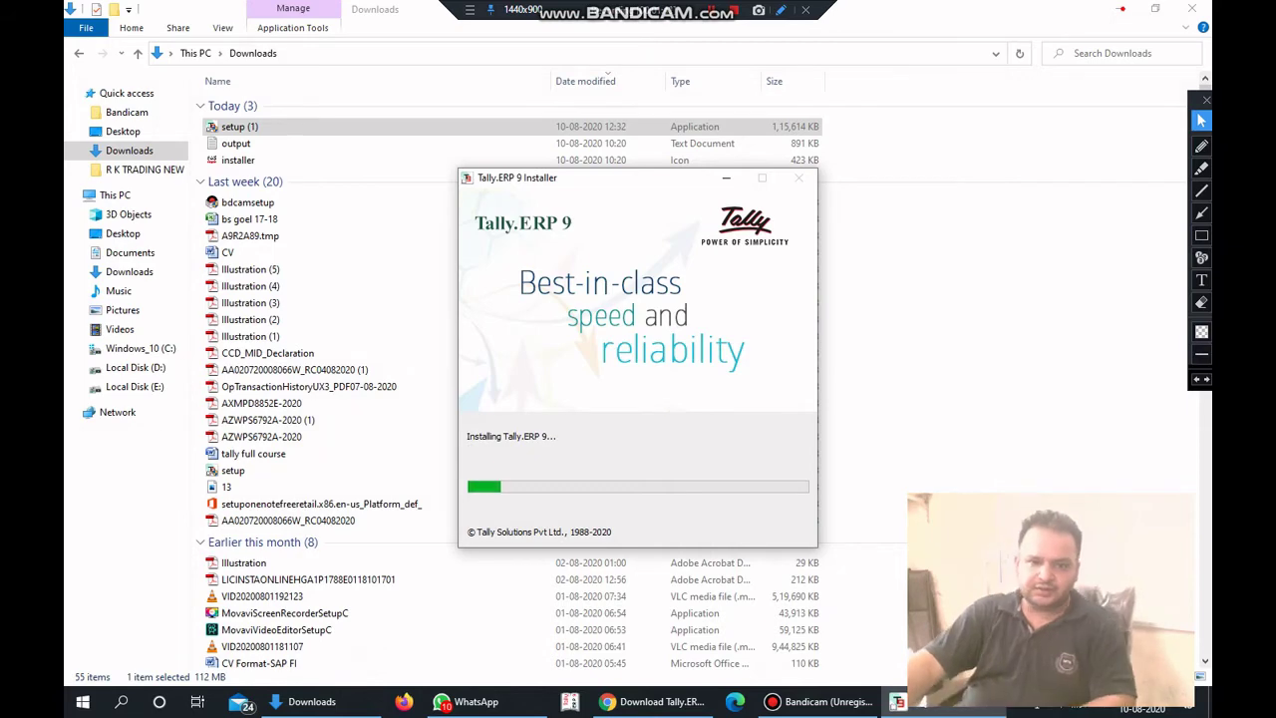
Minimise File Explorer and let the Tally.ERP 9 Release 6.6.3 installation complete.
left_click(1121, 8)
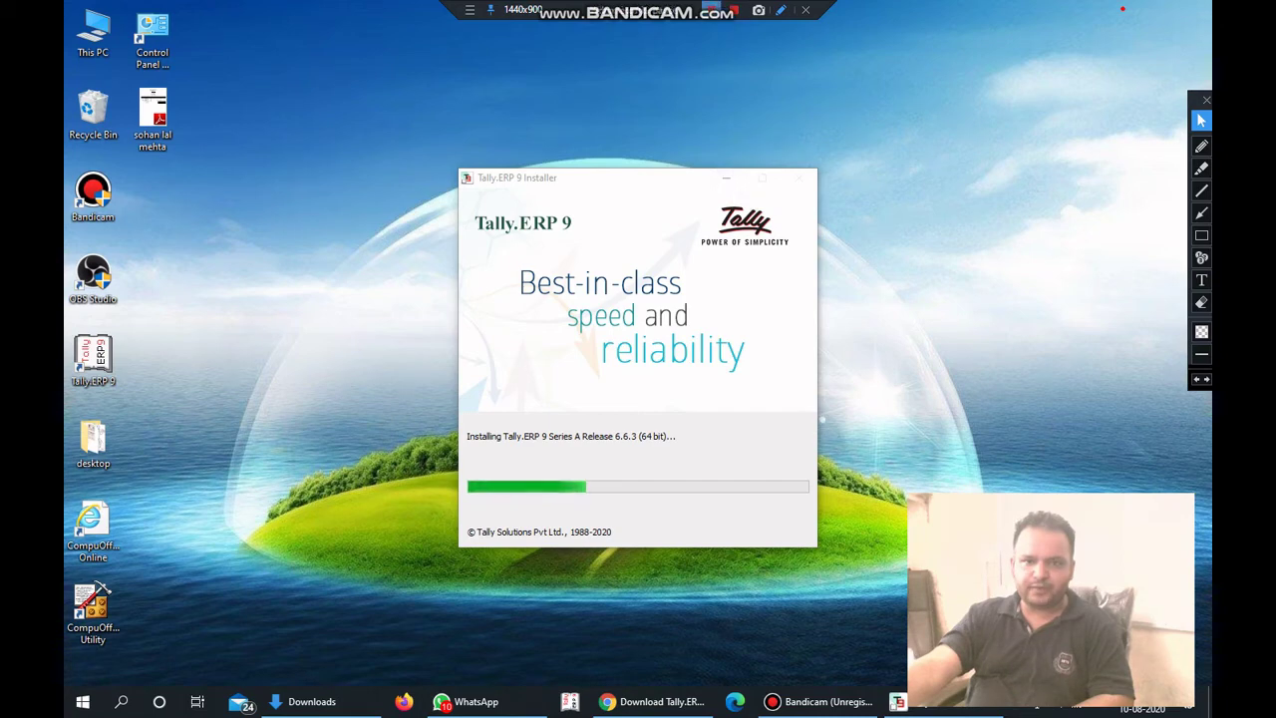
right_click(897, 701)
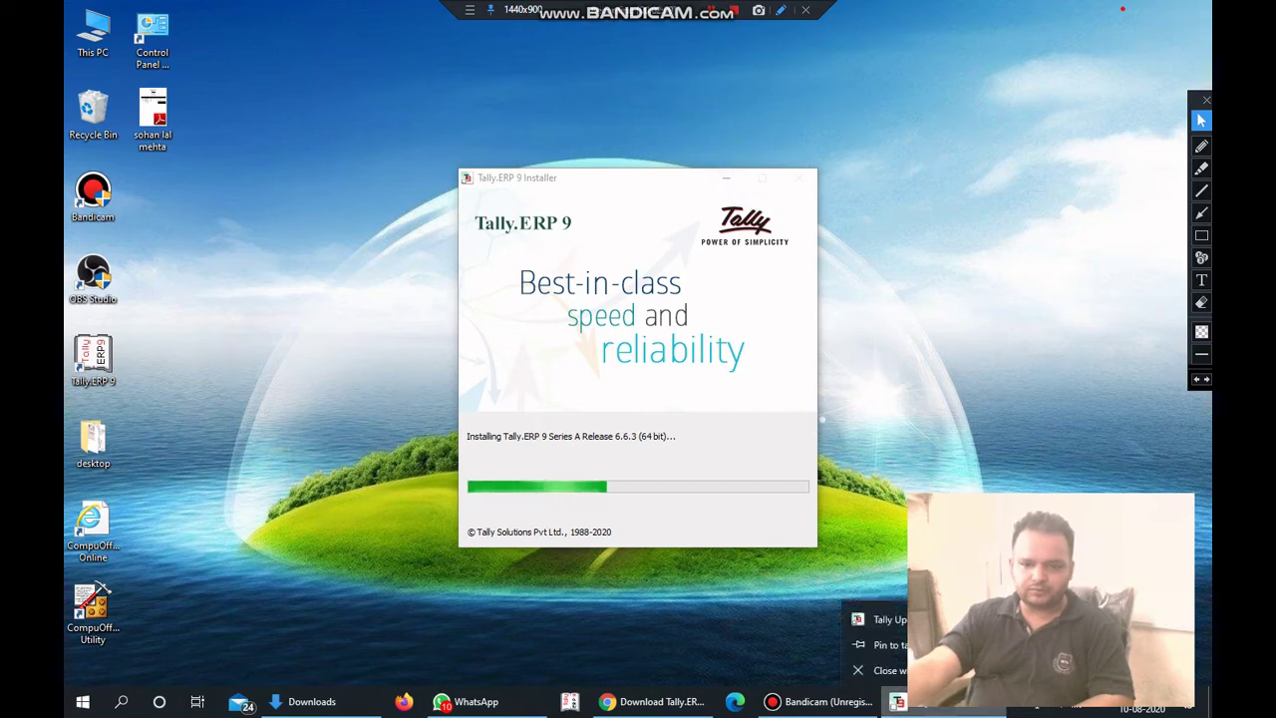
left_click(922, 668)
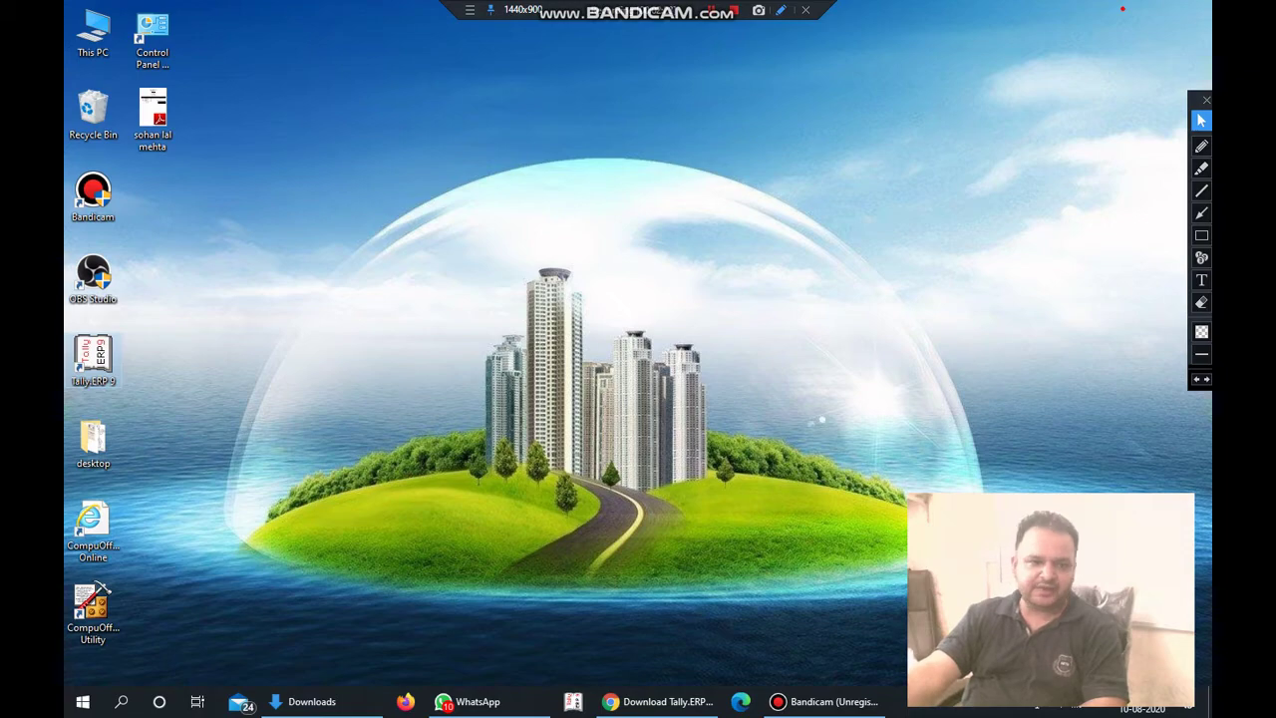
Launch Tally.ERP 9 from its desktop shortcut to reach the Gateway of Tally.
double_click(93, 357)
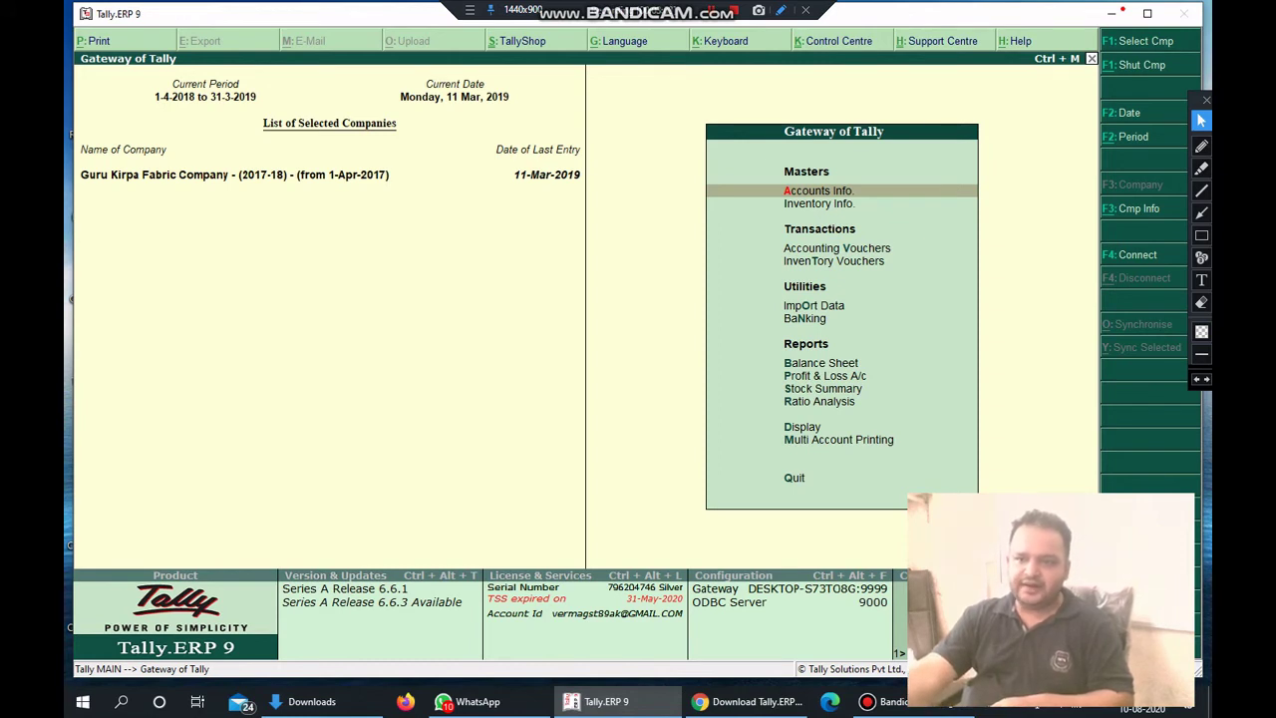
Shut Guru Kirpa Fabric Company with Alt+F1 so no company is loaded.
key("F1")
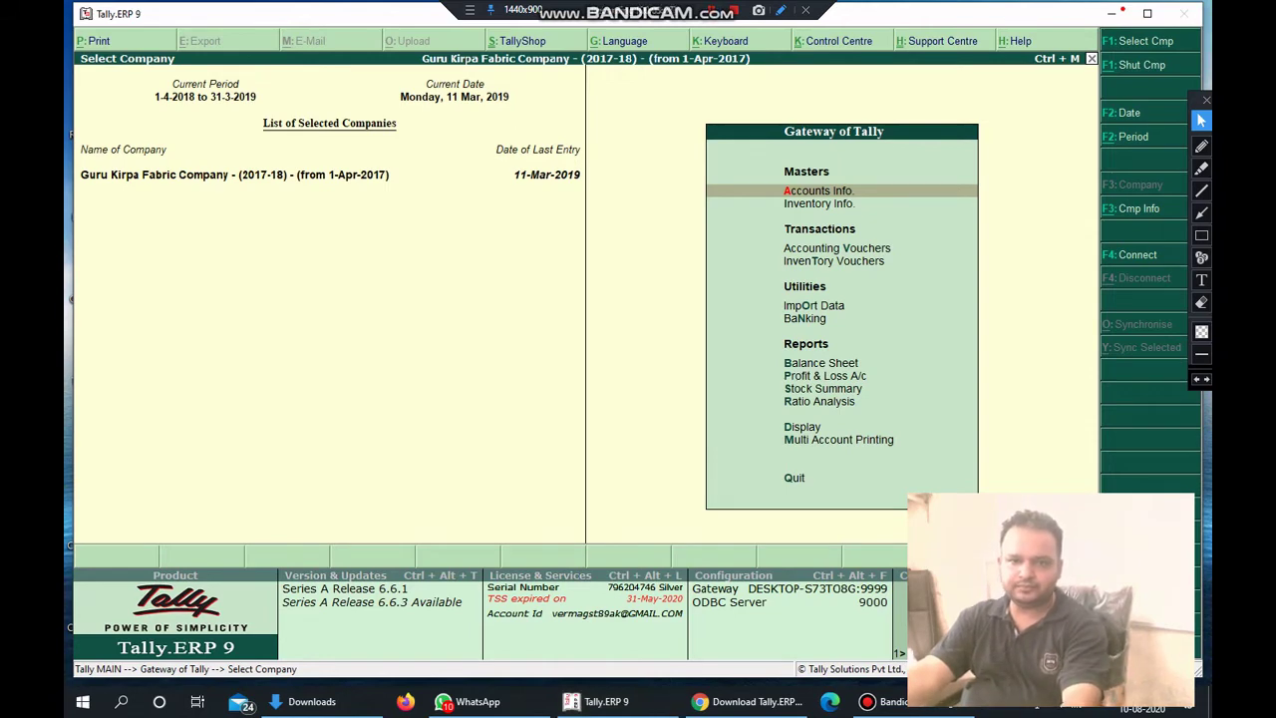
key("alt+F1")
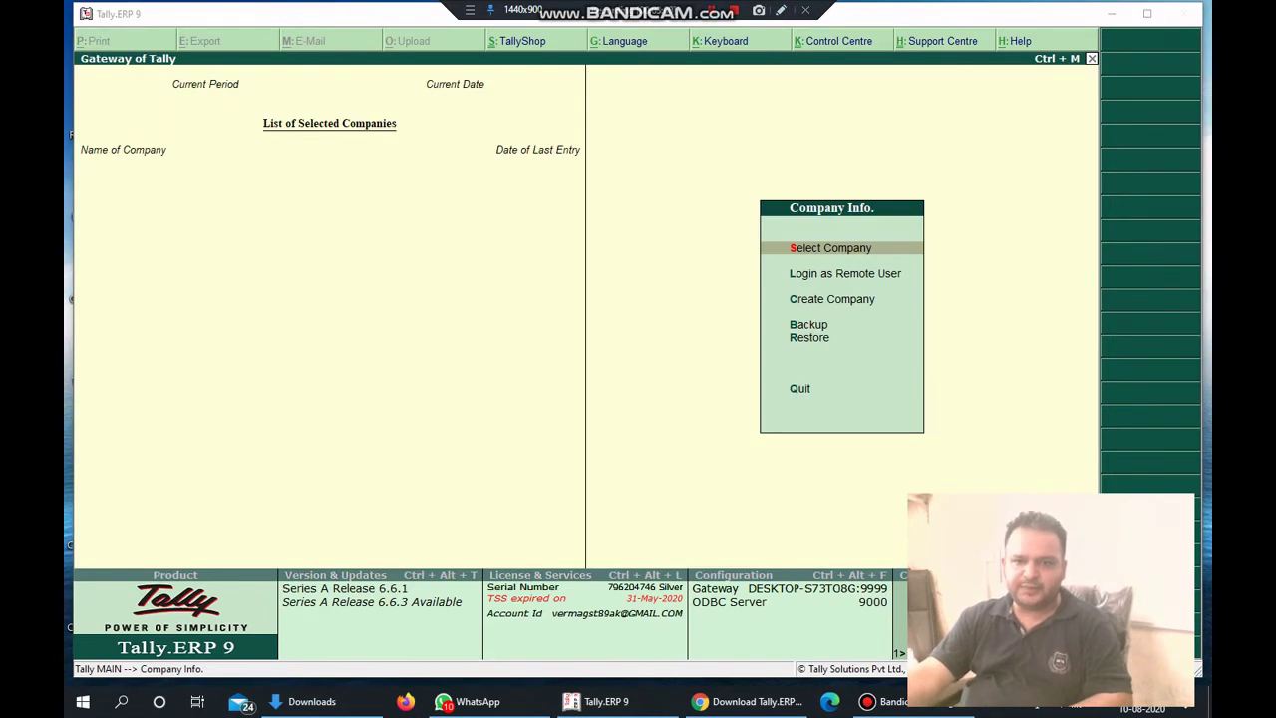
left_click(781, 10)
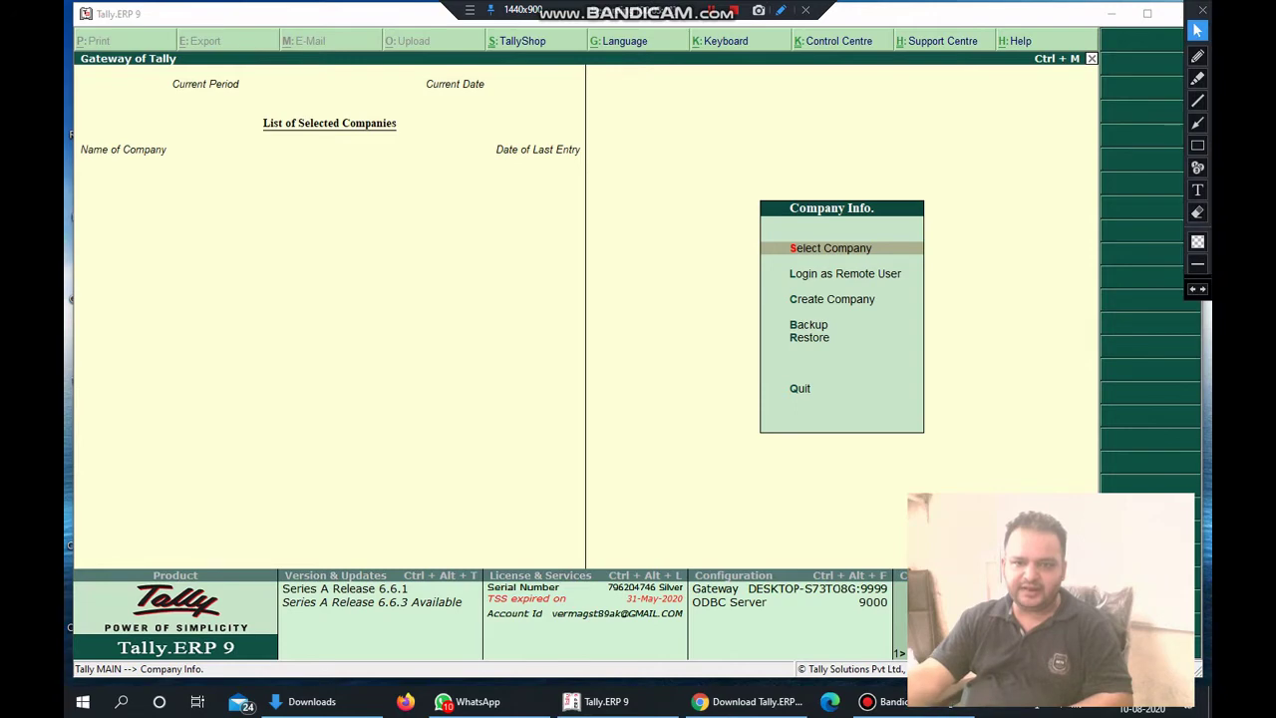
left_click(1198, 56)
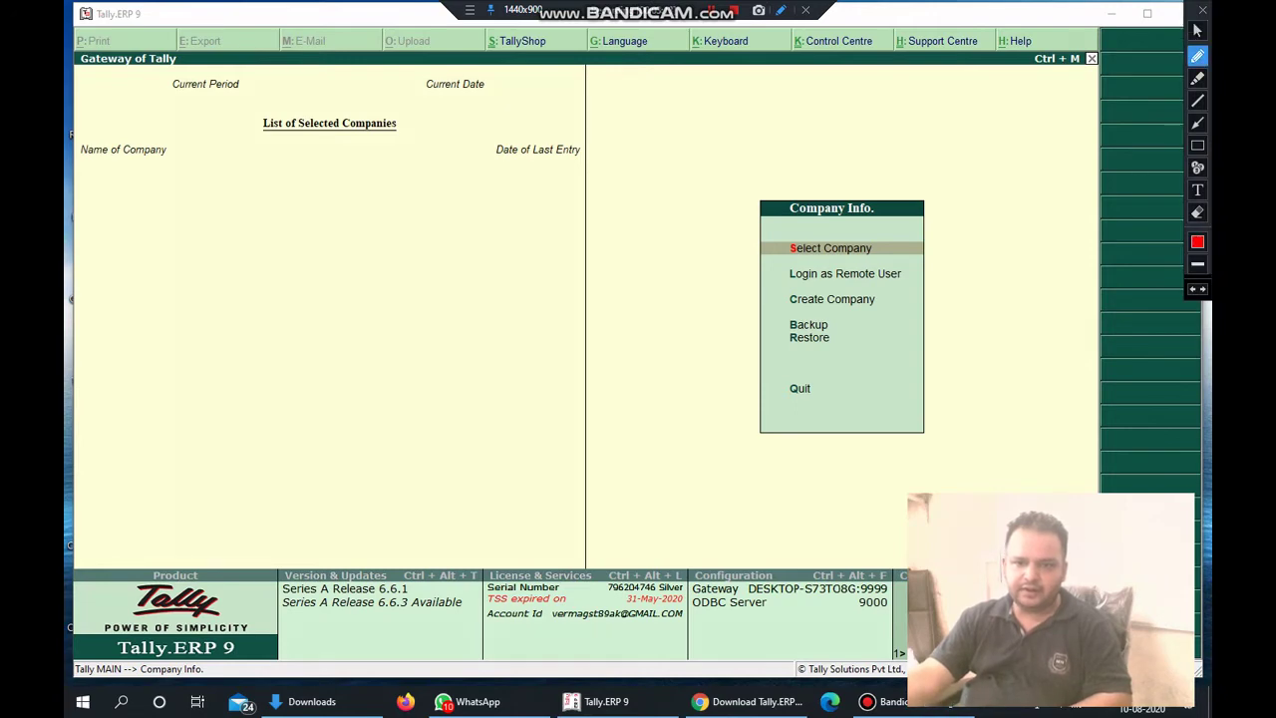
left_click_drag(789, 259, 892, 260)
left_click_drag(798, 288, 904, 285)
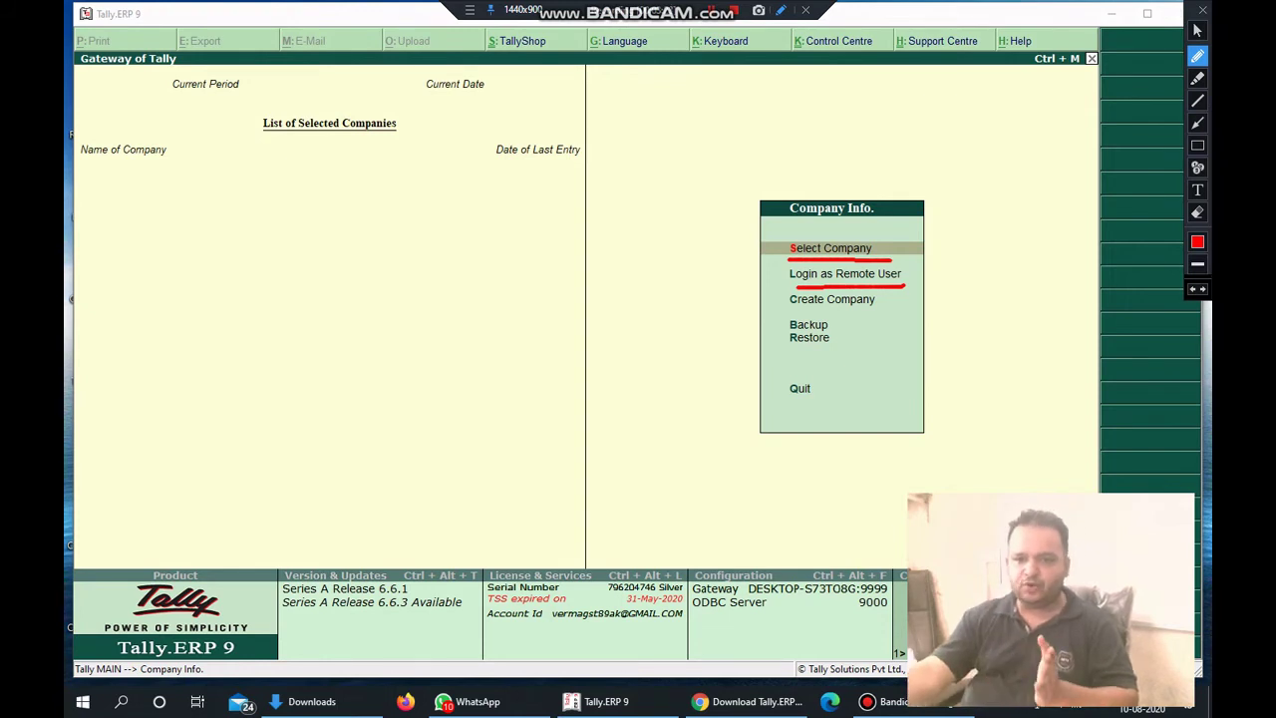
left_click_drag(781, 312, 873, 310)
left_click_drag(785, 328, 852, 337)
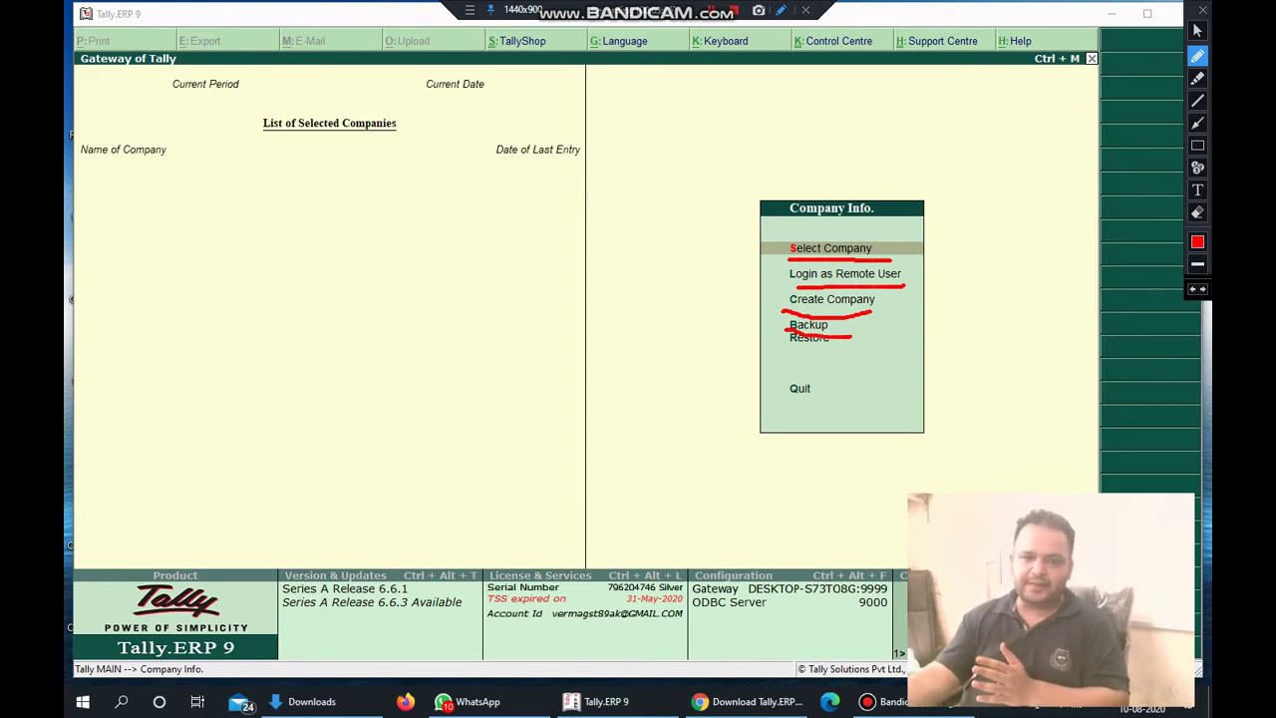
left_click_drag(784, 349, 878, 347)
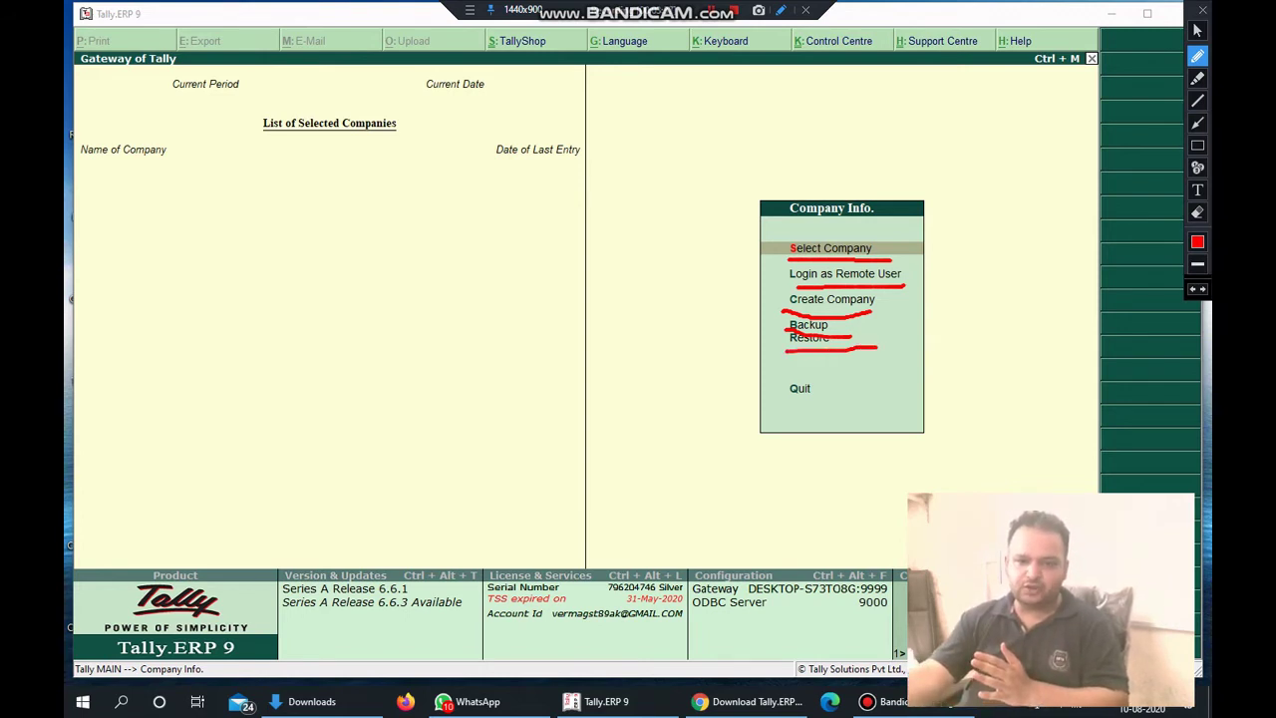
left_click_drag(787, 402, 869, 395)
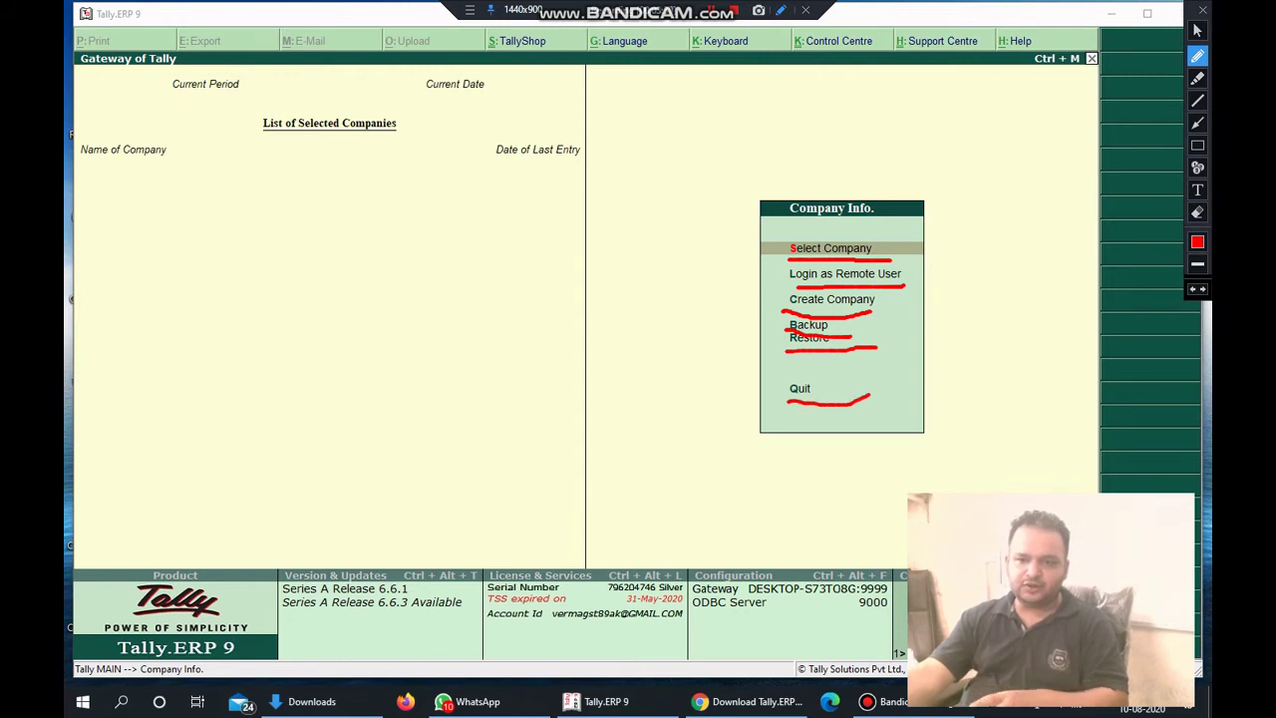
left_click(1197, 241)
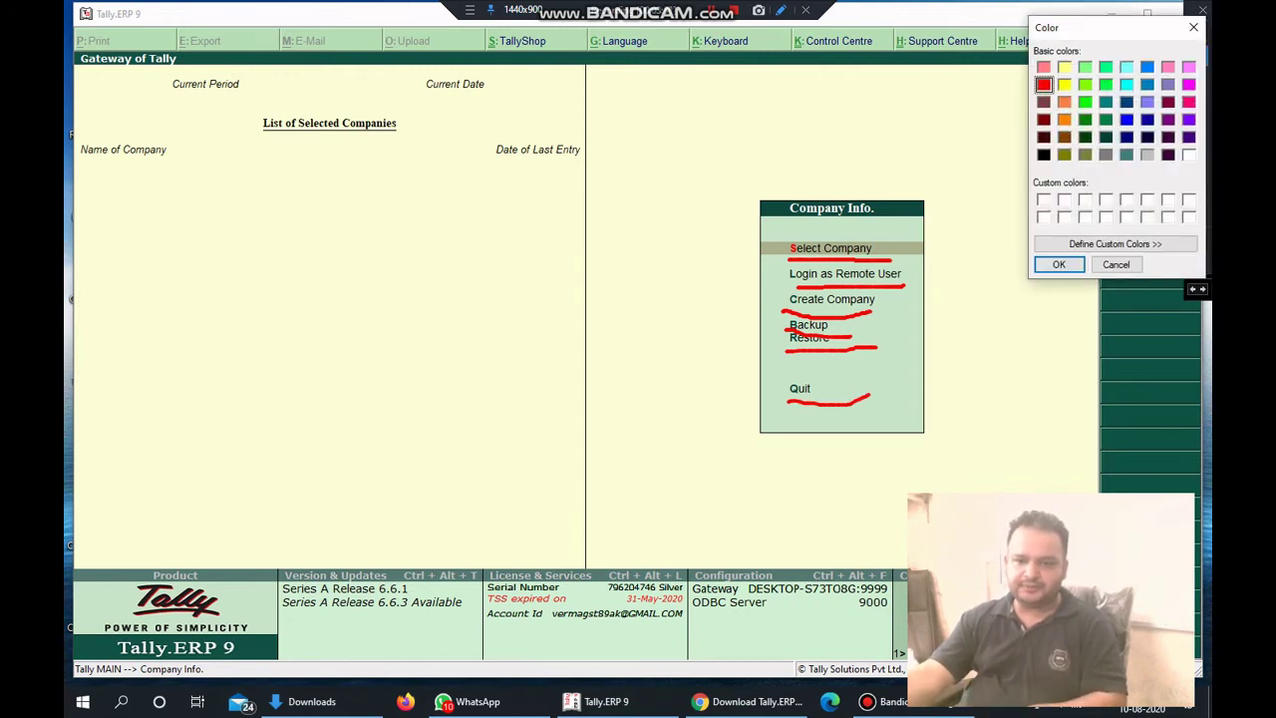
left_click(1193, 27)
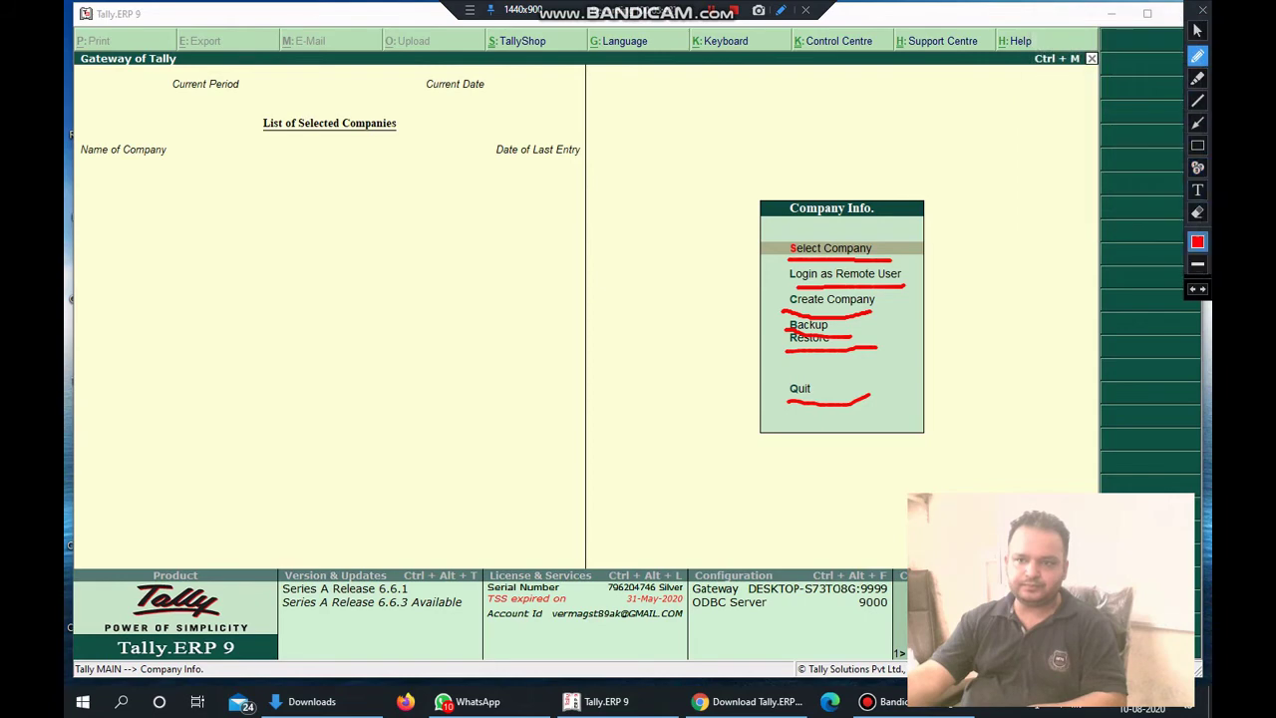
left_click(1197, 211)
double_click(1198, 212)
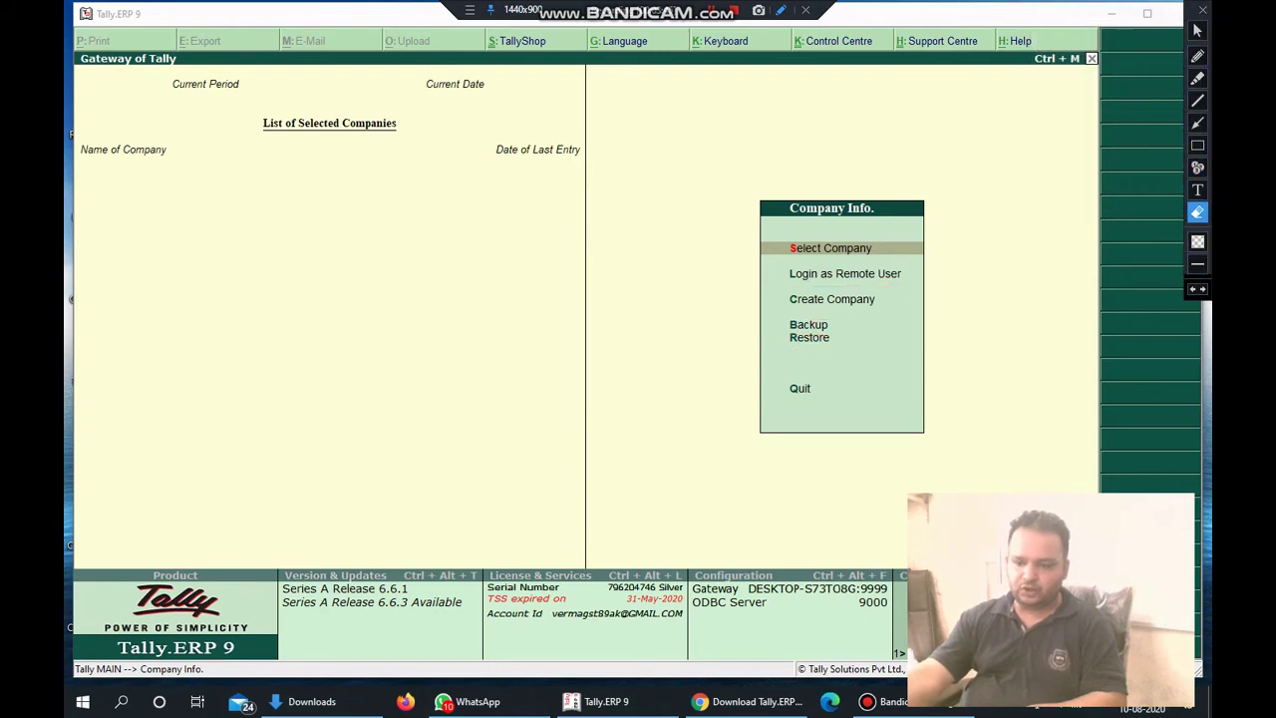
left_click(1197, 30)
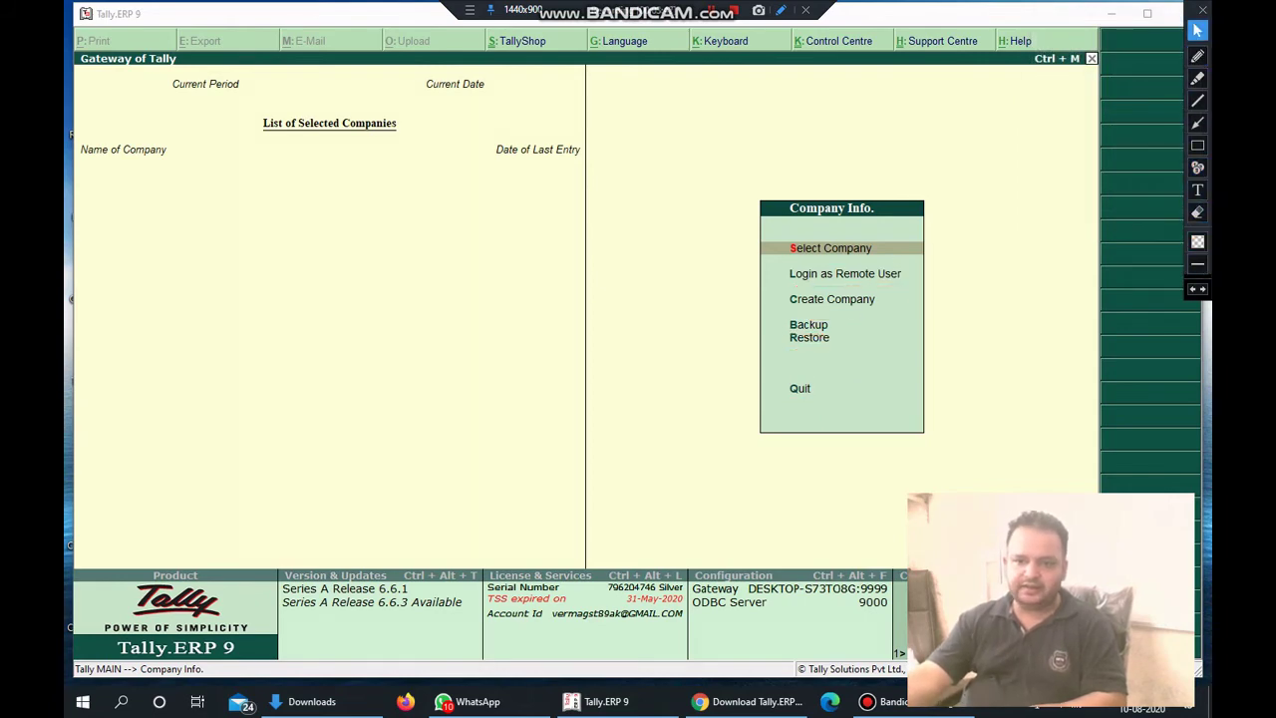
left_click(832, 299)
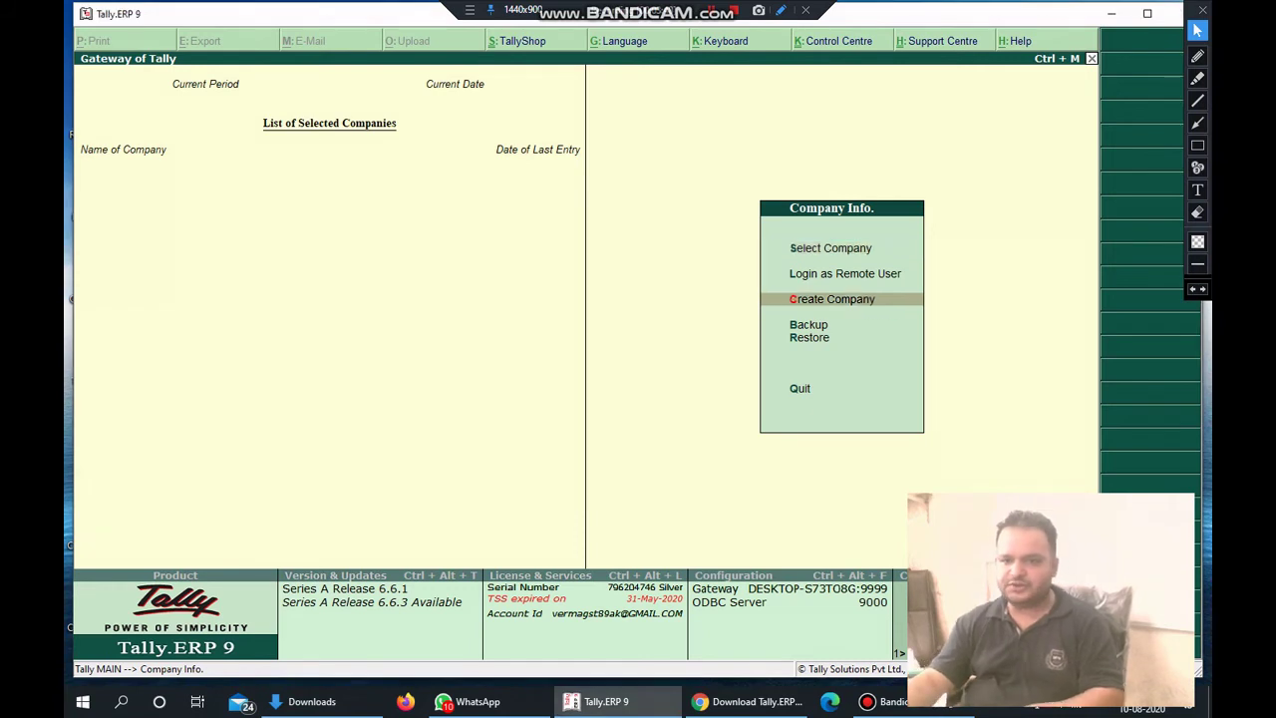
Move through the Company Info menu to the Create Company option.
key("Up")
key("Up")
key("Up")
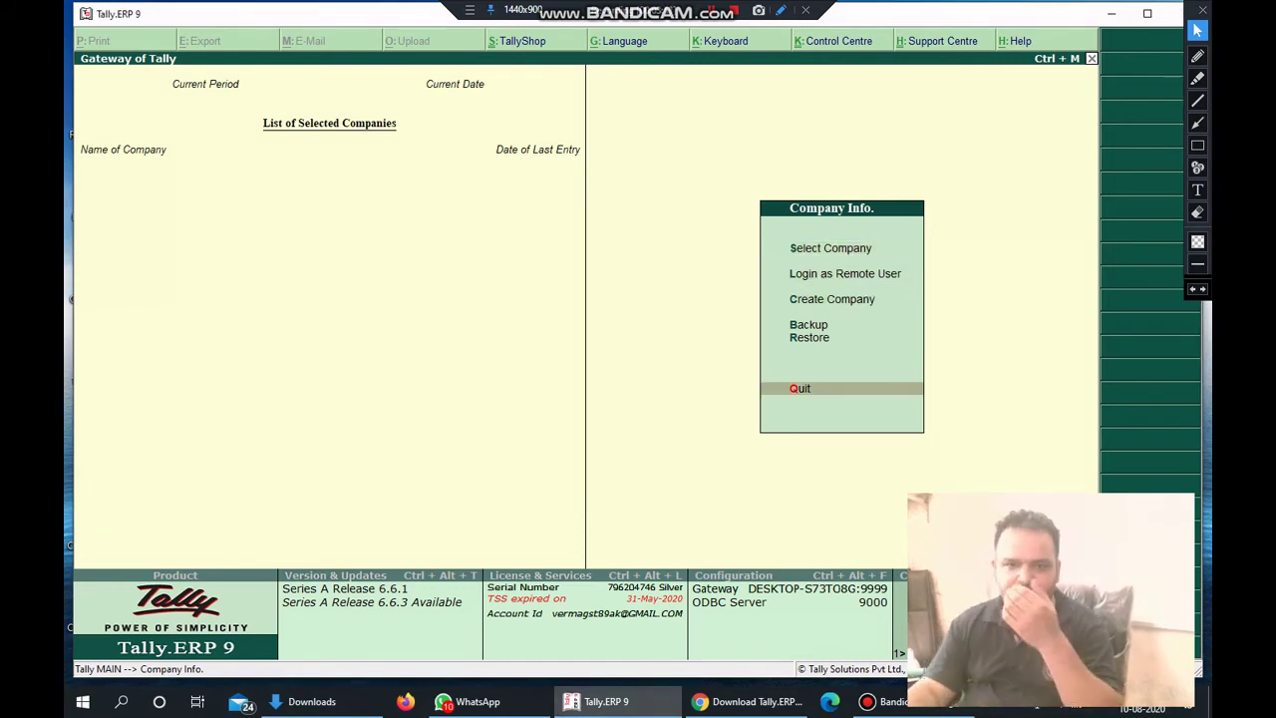
key("Down")
key("Down")
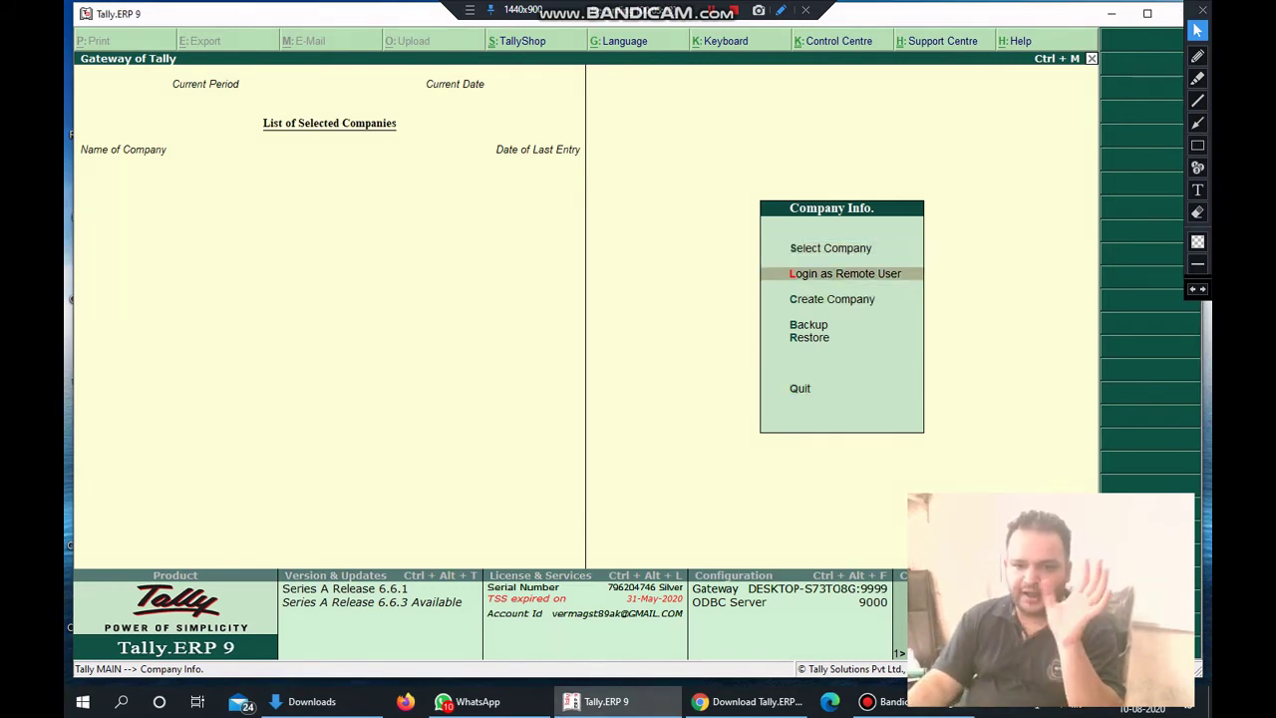
key("Up")
key("Down")
key("Down")
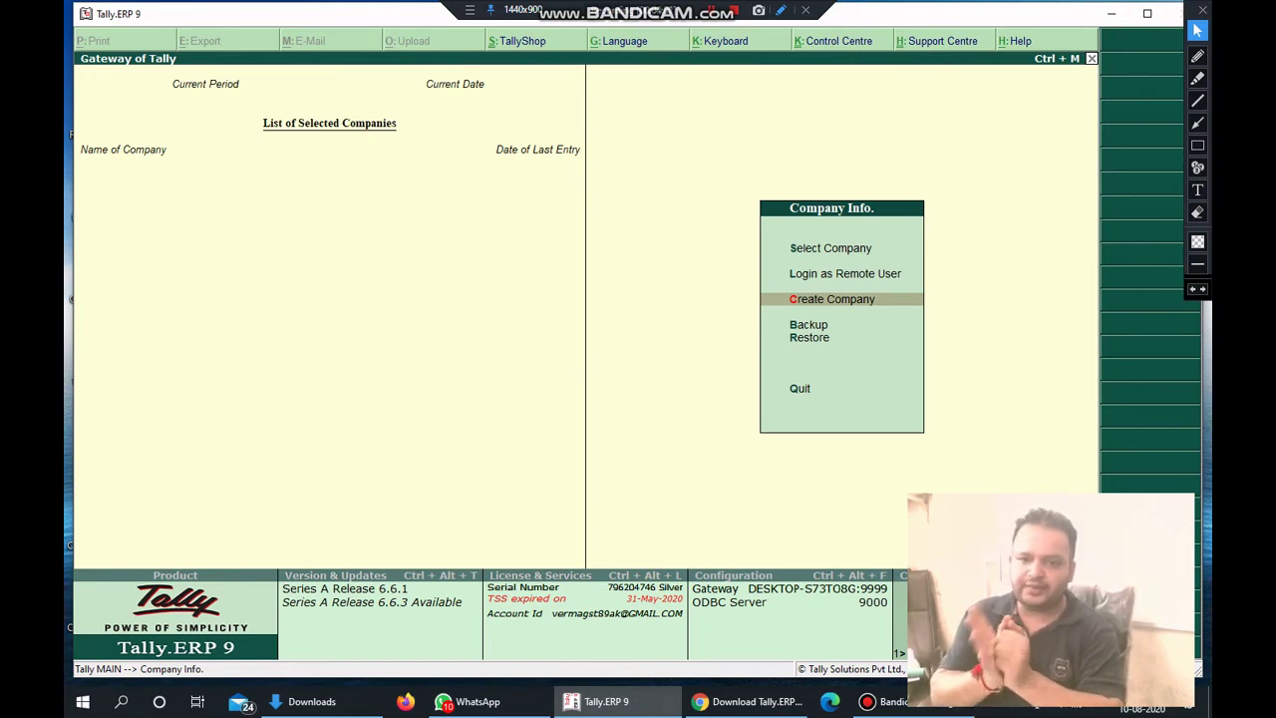
key("Up")
key("Up")
key("Up")
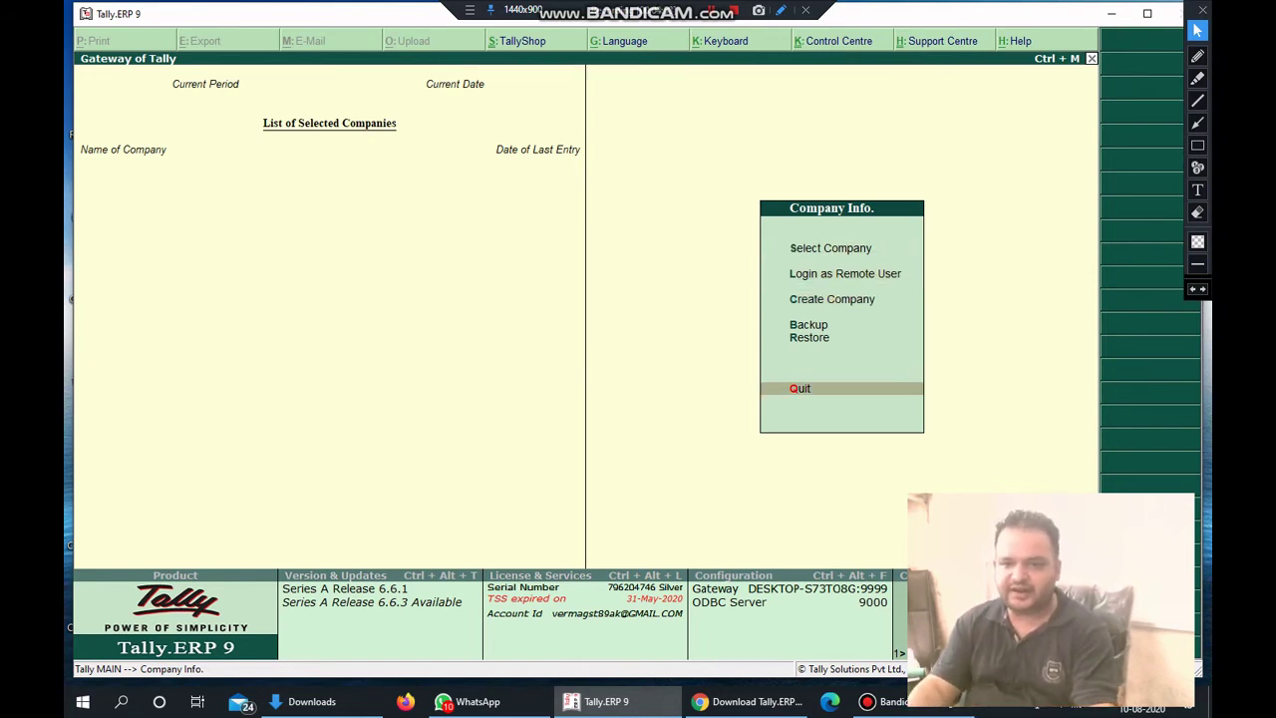
key("Down")
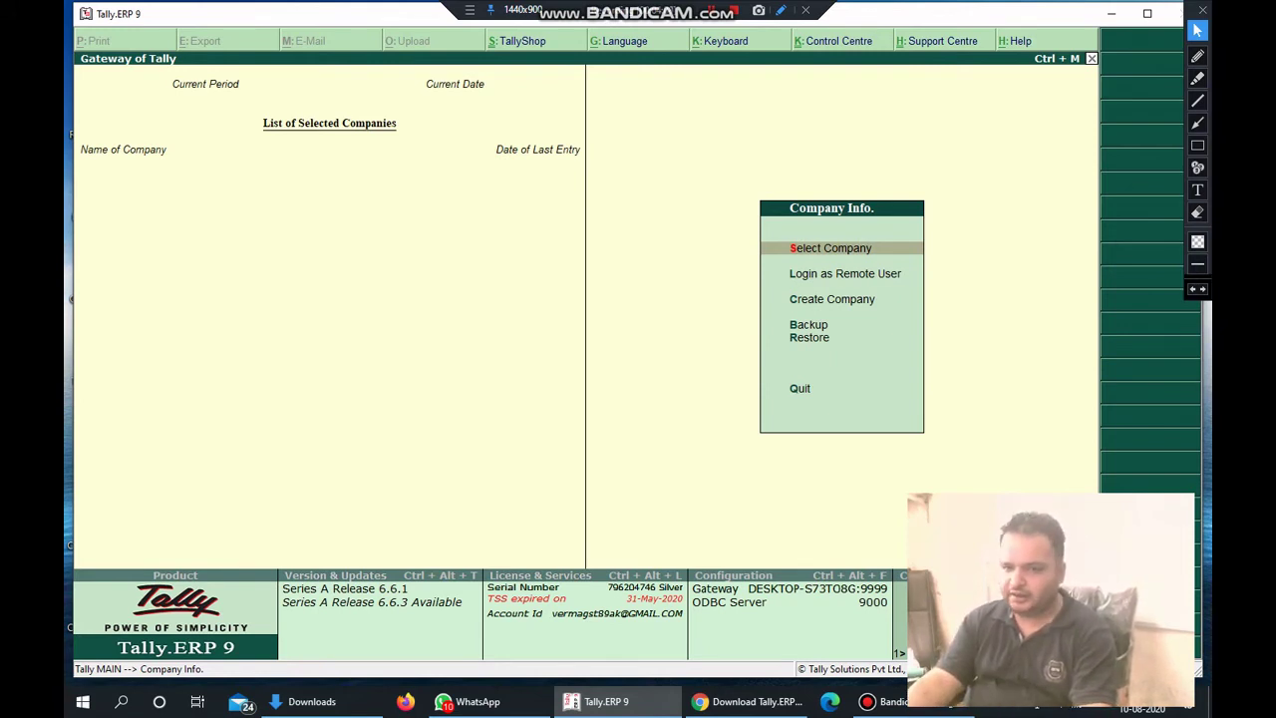
key("Down")
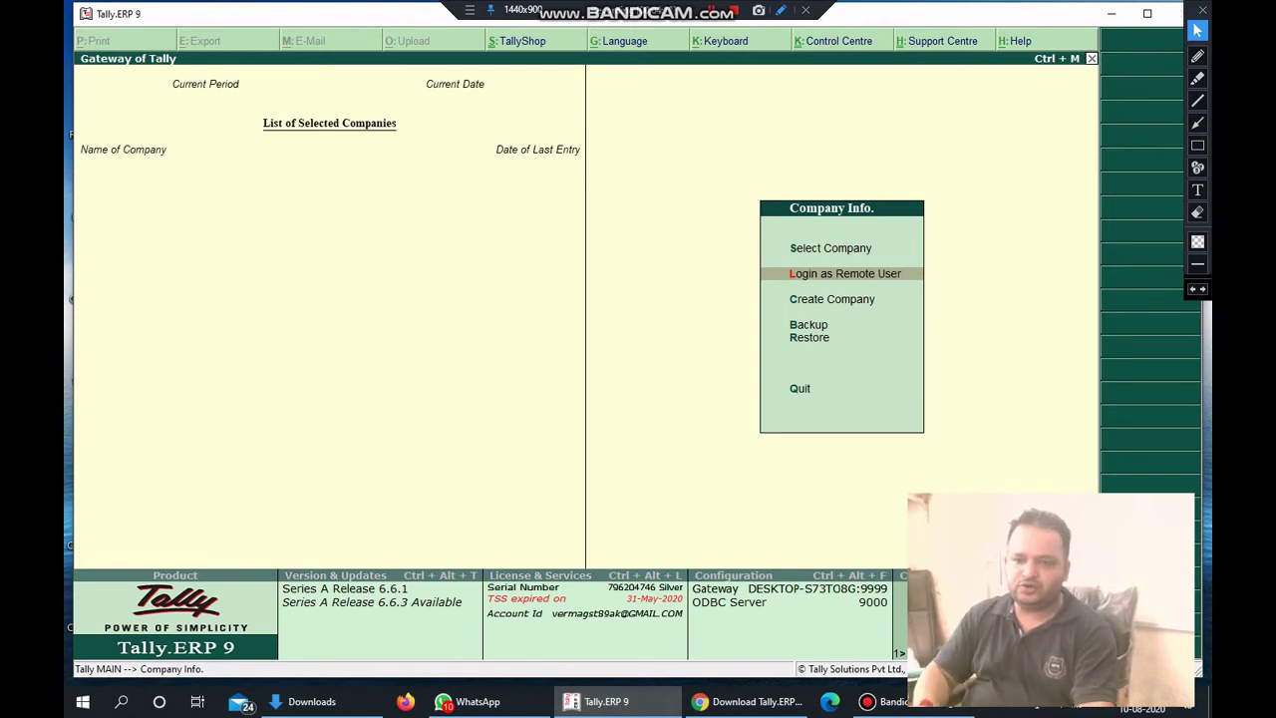
key("Down")
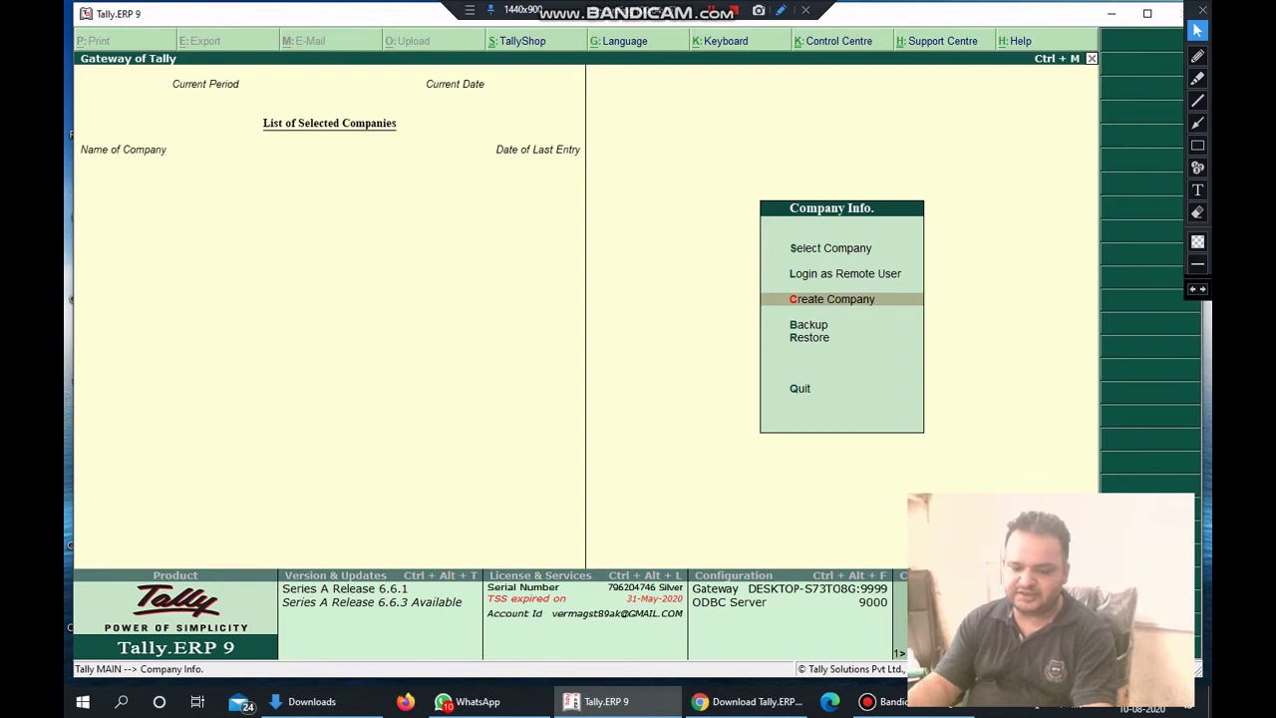
Start a new company named 'Verma and Company', keeping the default mailing name.
key("Return")
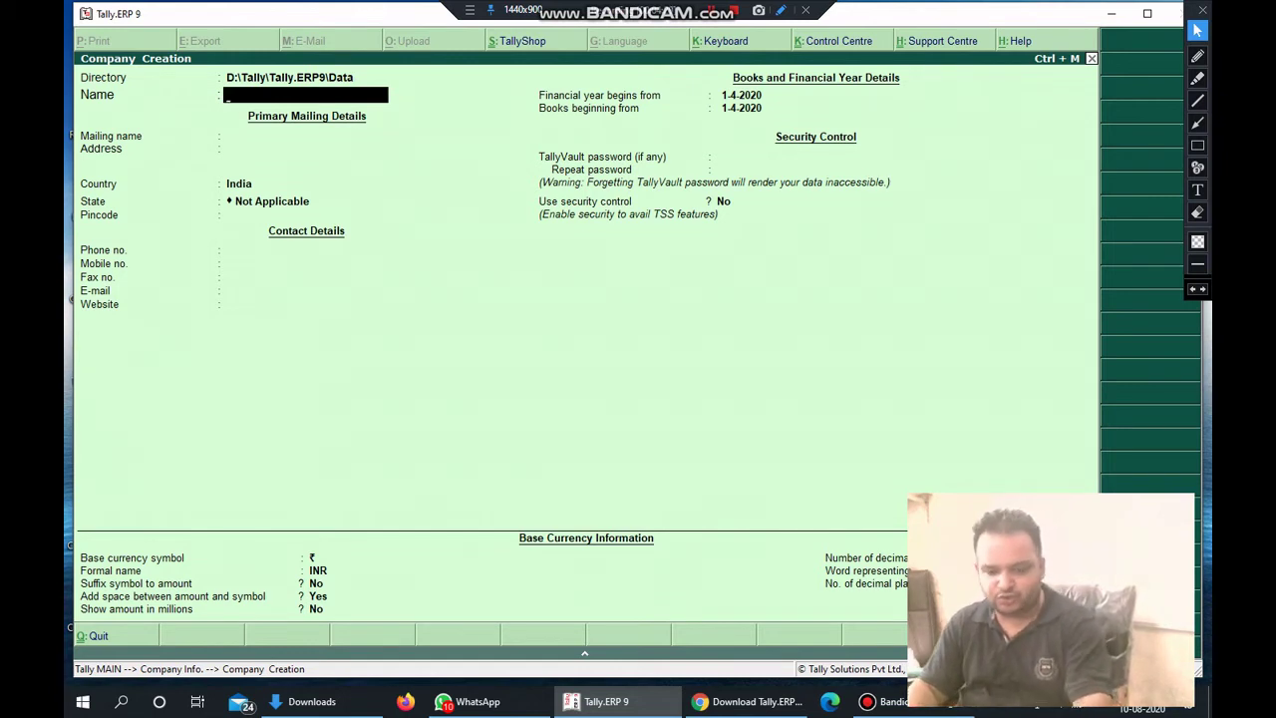
type("Verma")
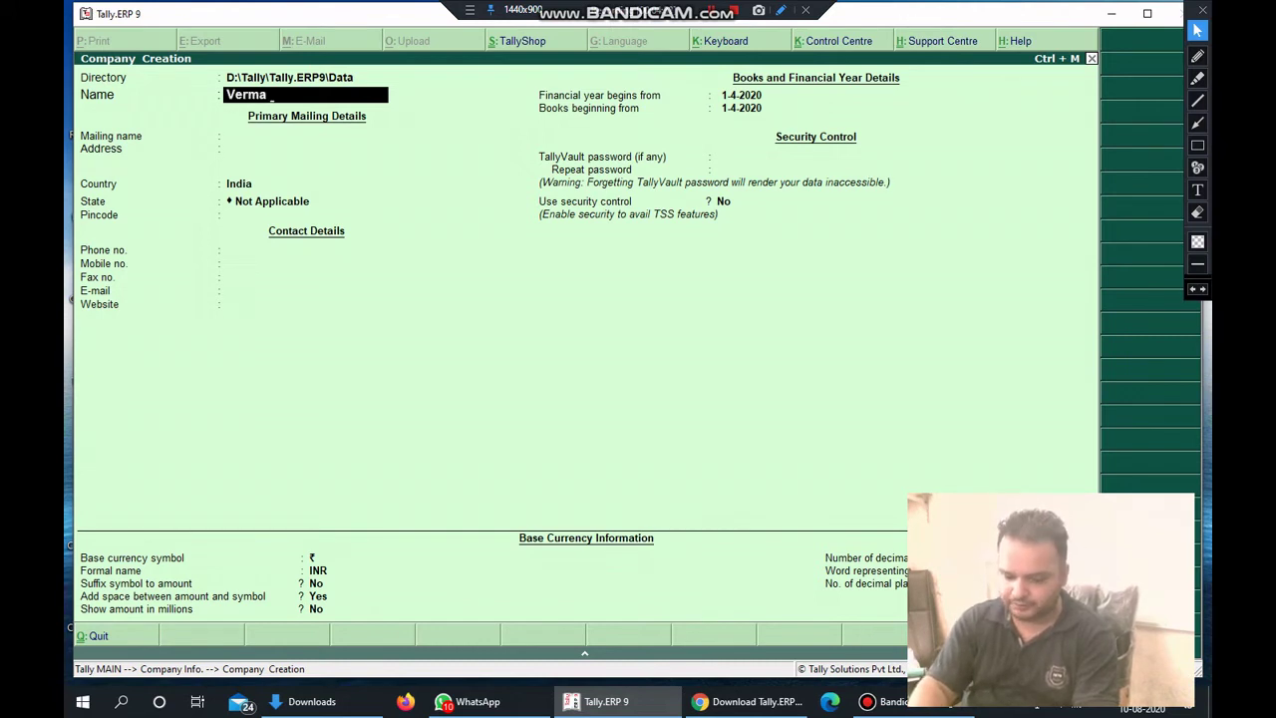
type(" and Comp")
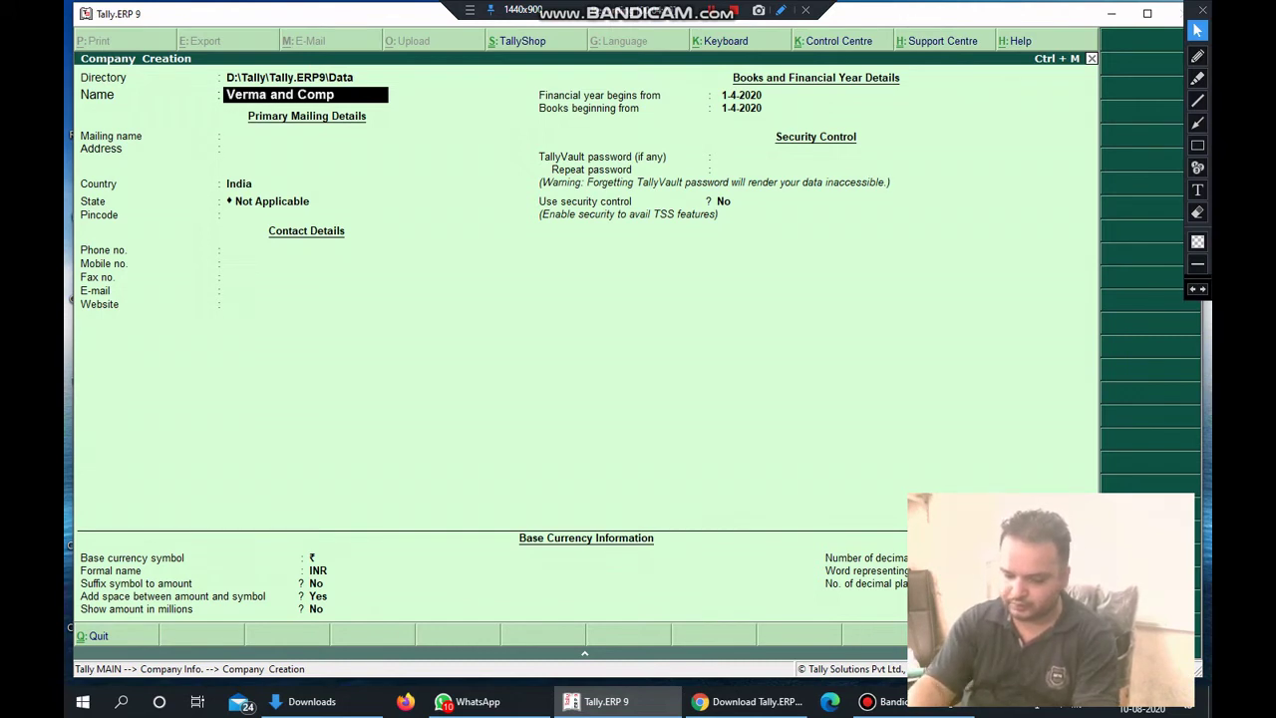
type("any")
key("Return")
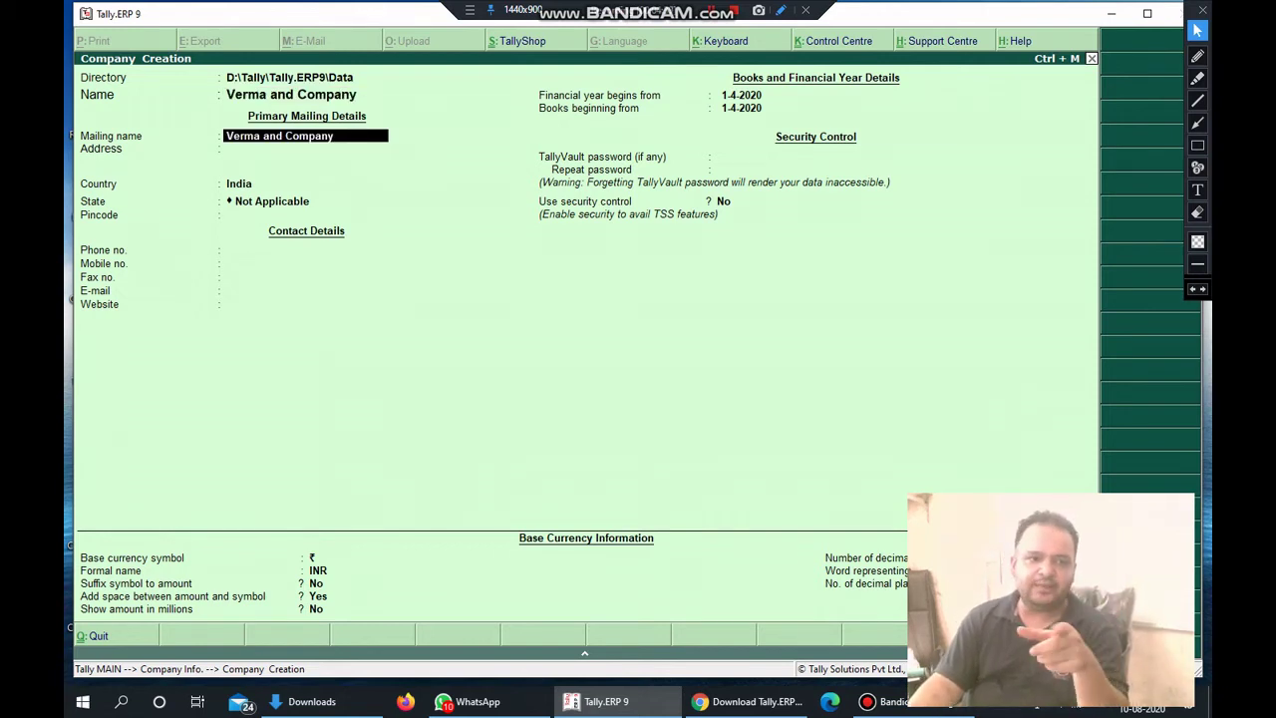
key("Return")
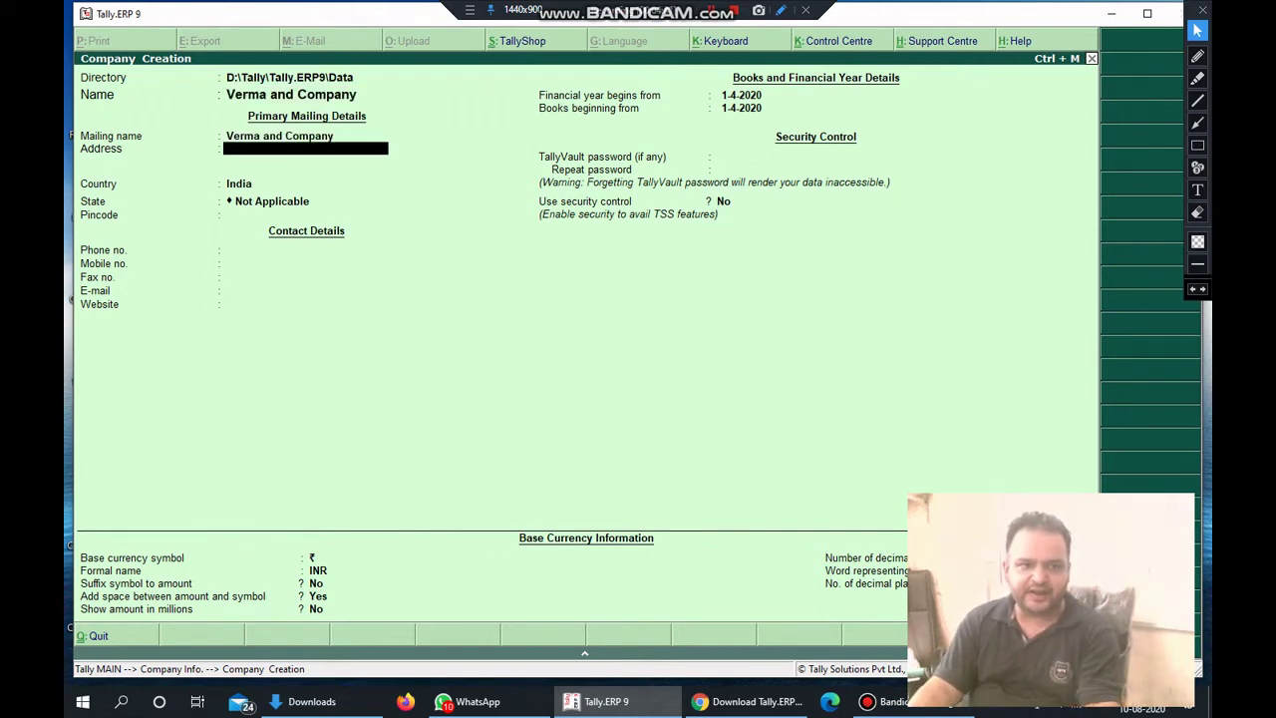
Enter the company's two-line street address, correcting the road-name typo.
type("C")
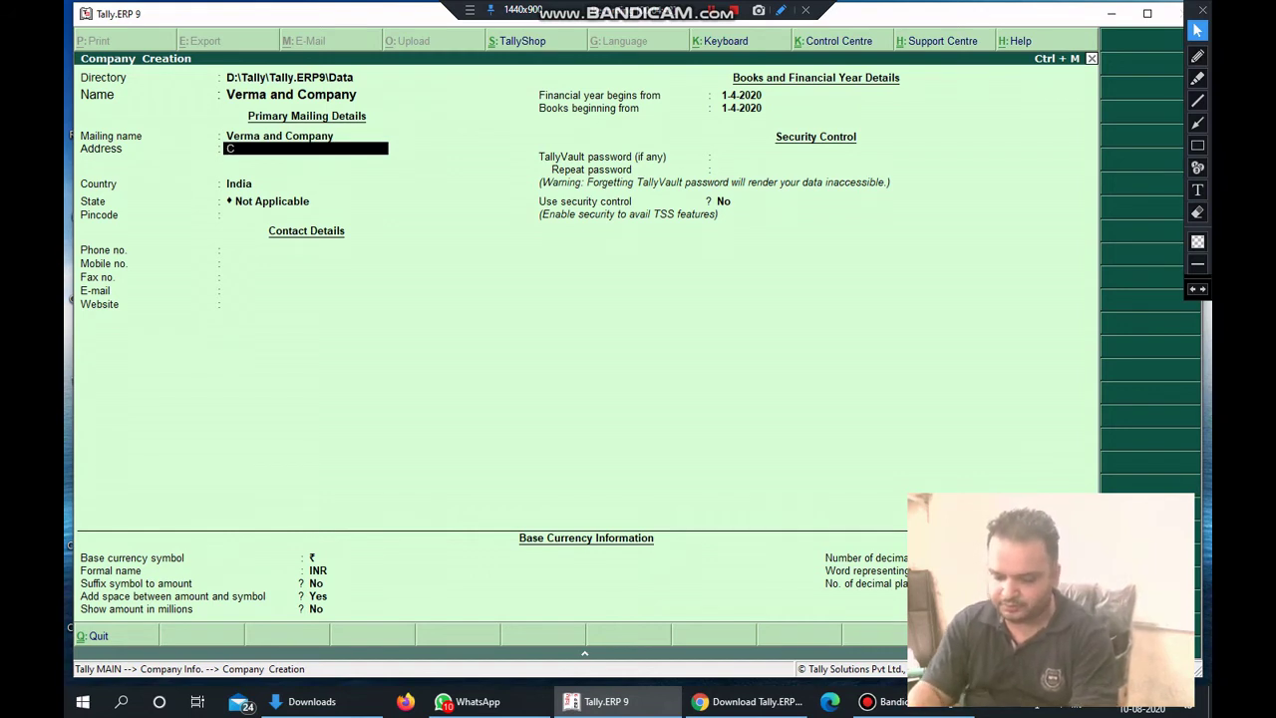
type("s")
key("BackSpace")
key("BackSpace")
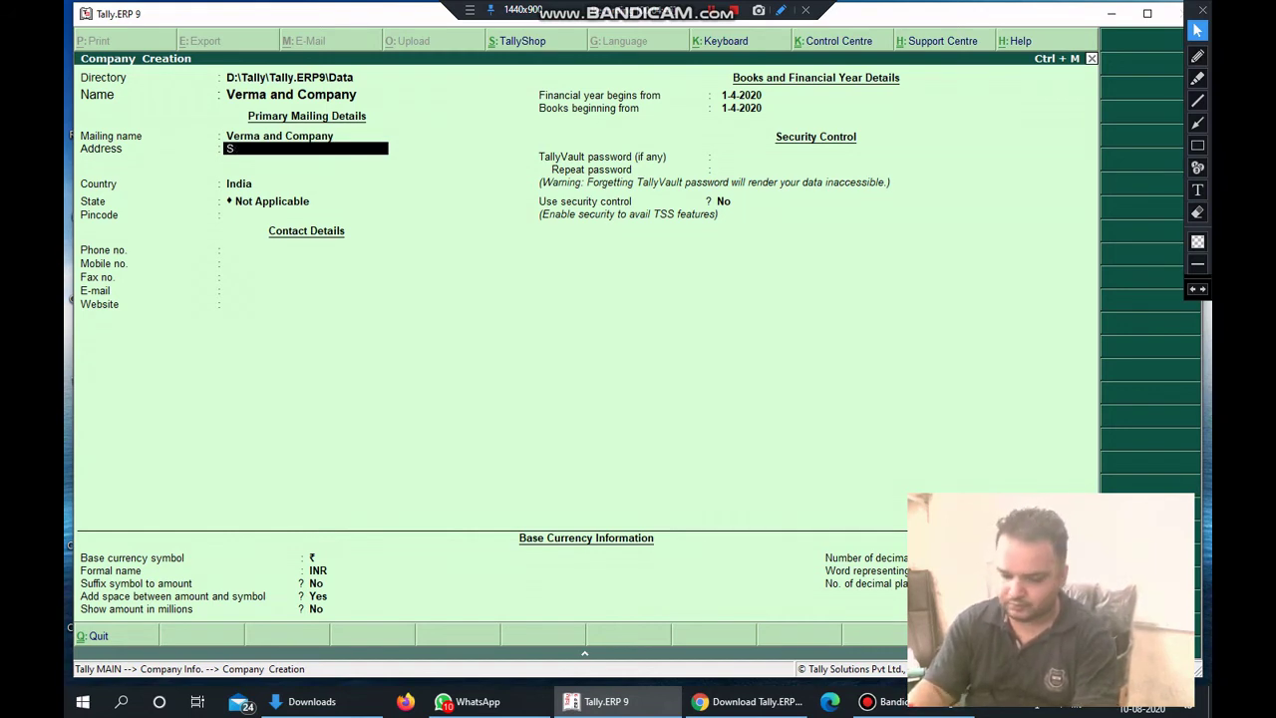
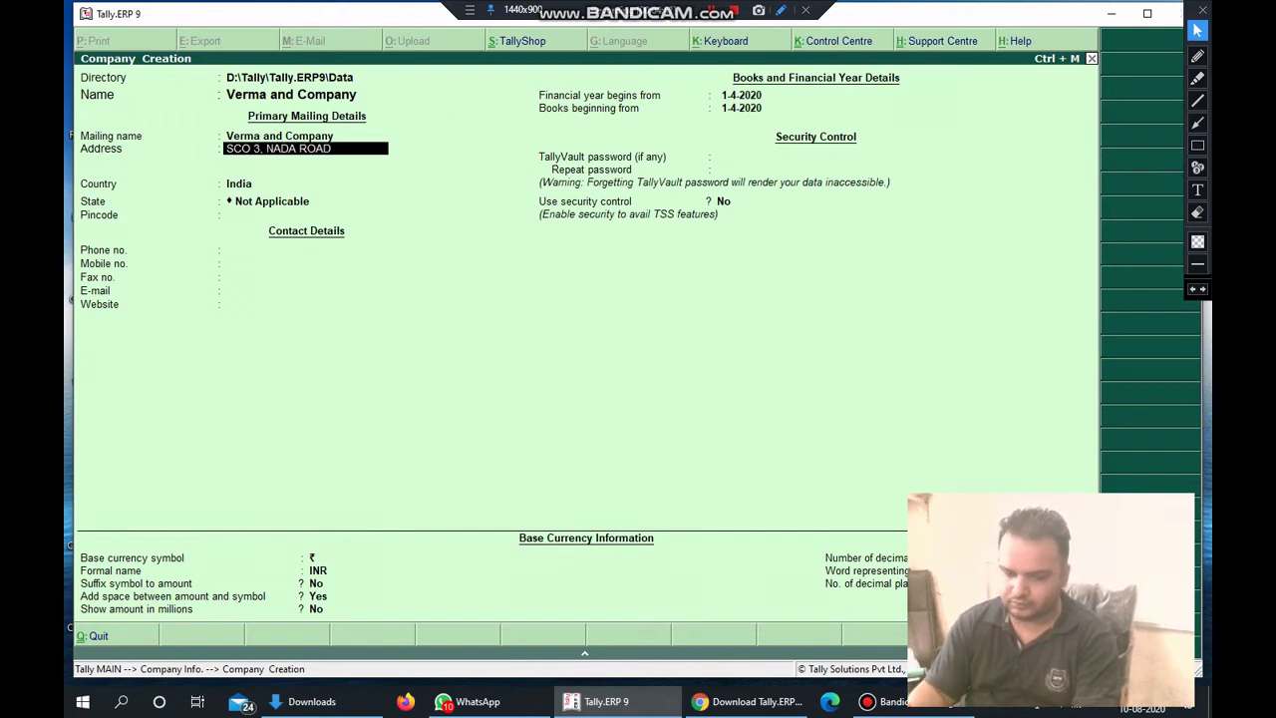
key("Return")
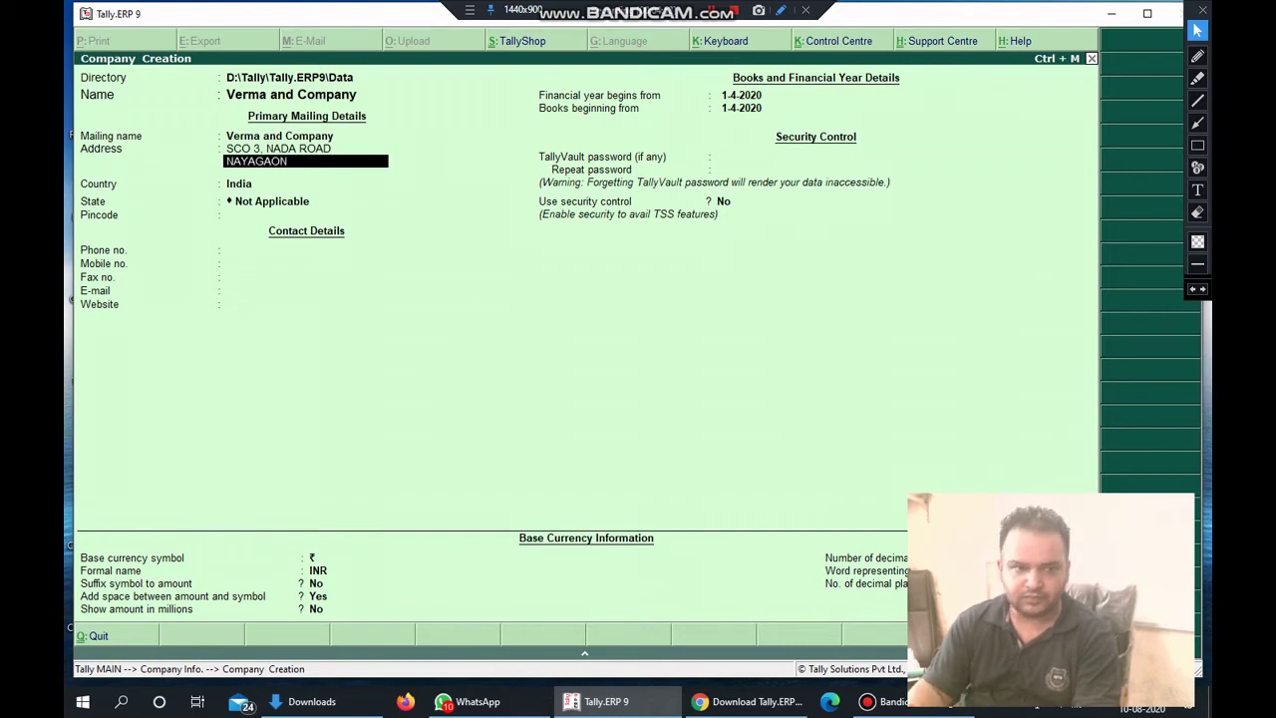
key("Return")
key("Return")
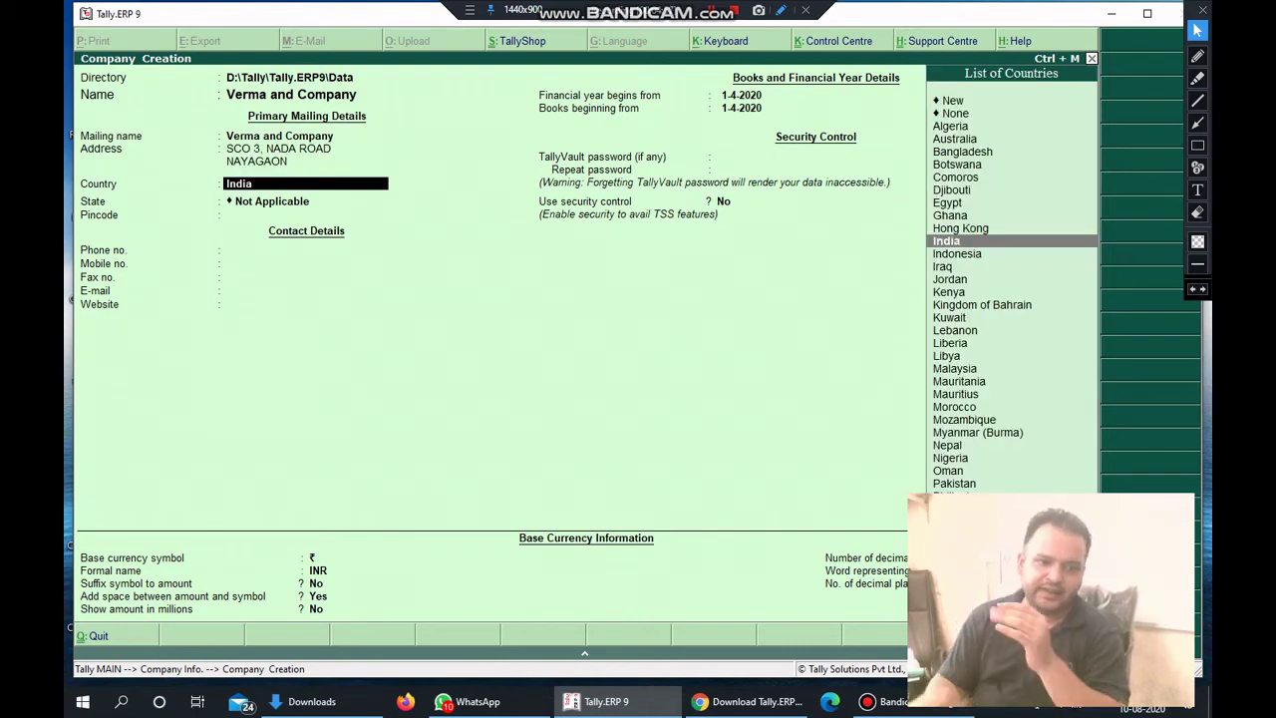
Keep India as the country and set the state to Punjab.
key("Return")
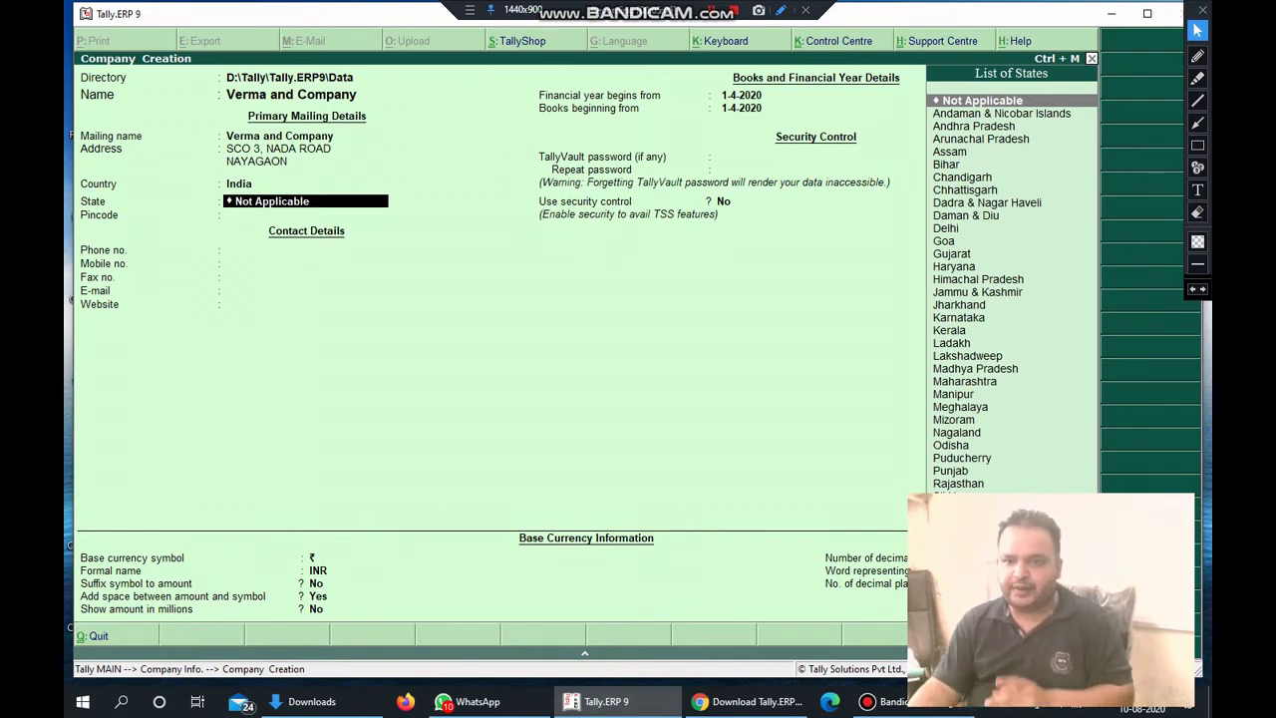
key("Down")
key("Down")
key("Down")
key("Down")
key("Down")
key("Down")
key("Down")
key("Down")
key("Down")
key("Down")
key("Down")
key("Down")
key("Down")
key("Down")
key("Down")
key("Down")
key("Down")
key("Down")
key("Down")
key("Down")
key("Down")
key("Down")
key("Down")
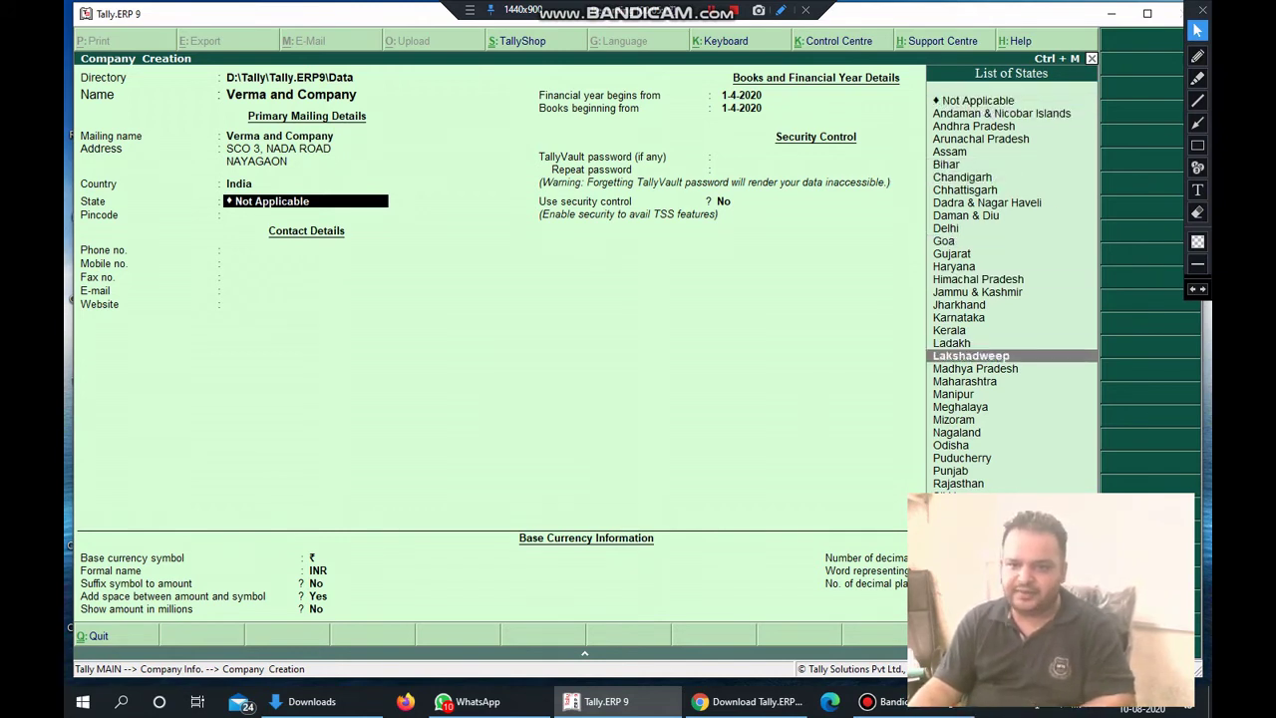
key("Down")
key("Down")
key("Down")
key("Down")
key("Down")
key("Down")
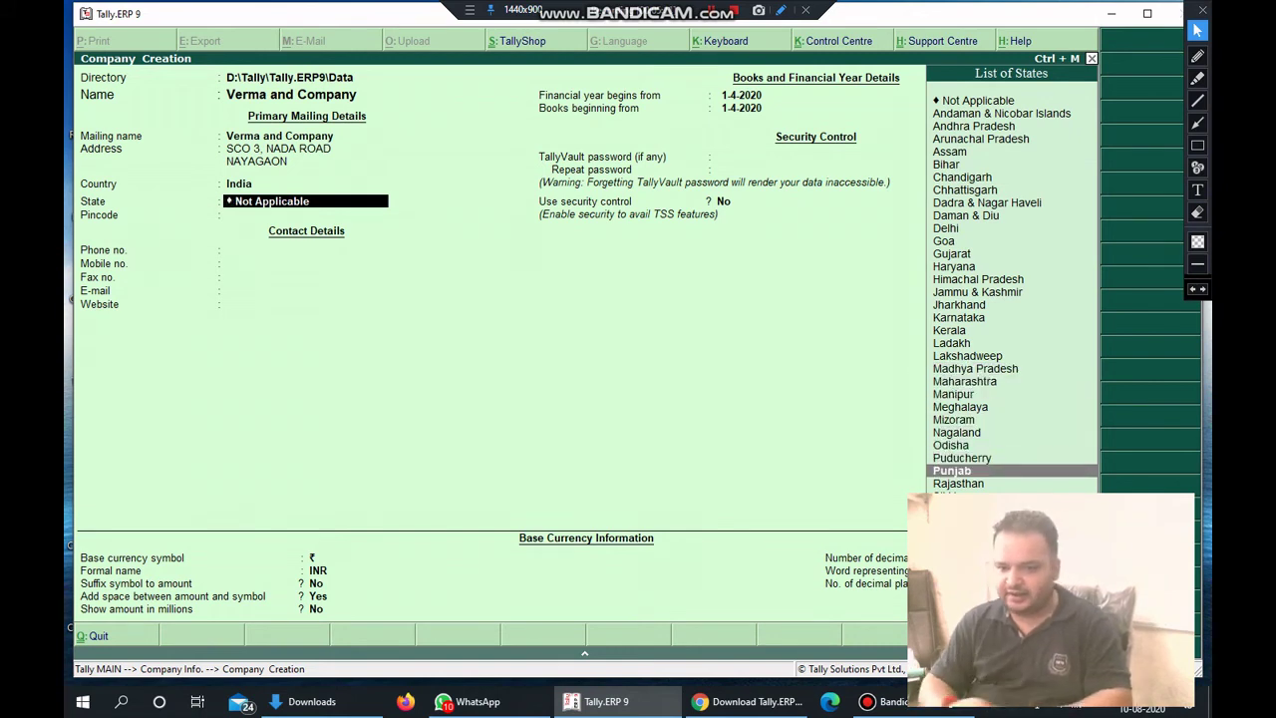
key("End")
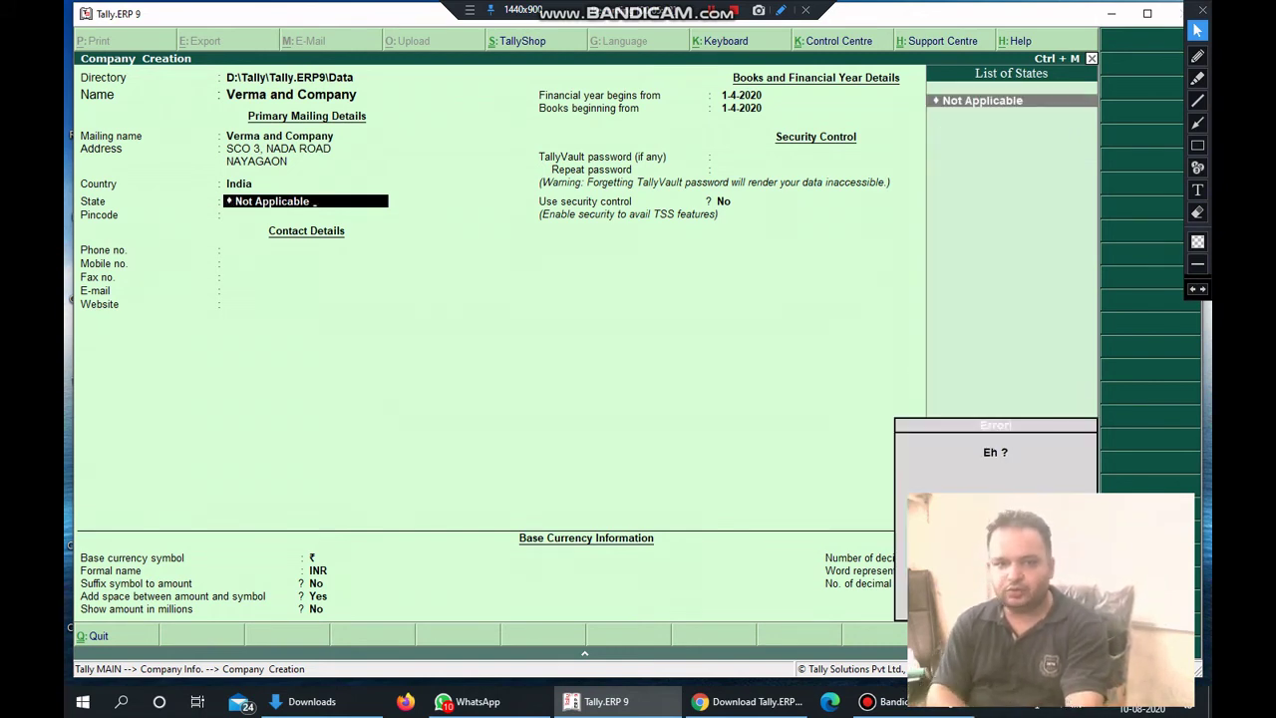
key("BackSpace")
key("BackSpace")
key("BackSpace")
key("BackSpace")
key("BackSpace")
key("BackSpace")
key("BackSpace")
key("BackSpace")
key("BackSpace")
key("BackSpace")
key("BackSpace")
key("BackSpace")
key("BackSpace")
key("BackSpace")
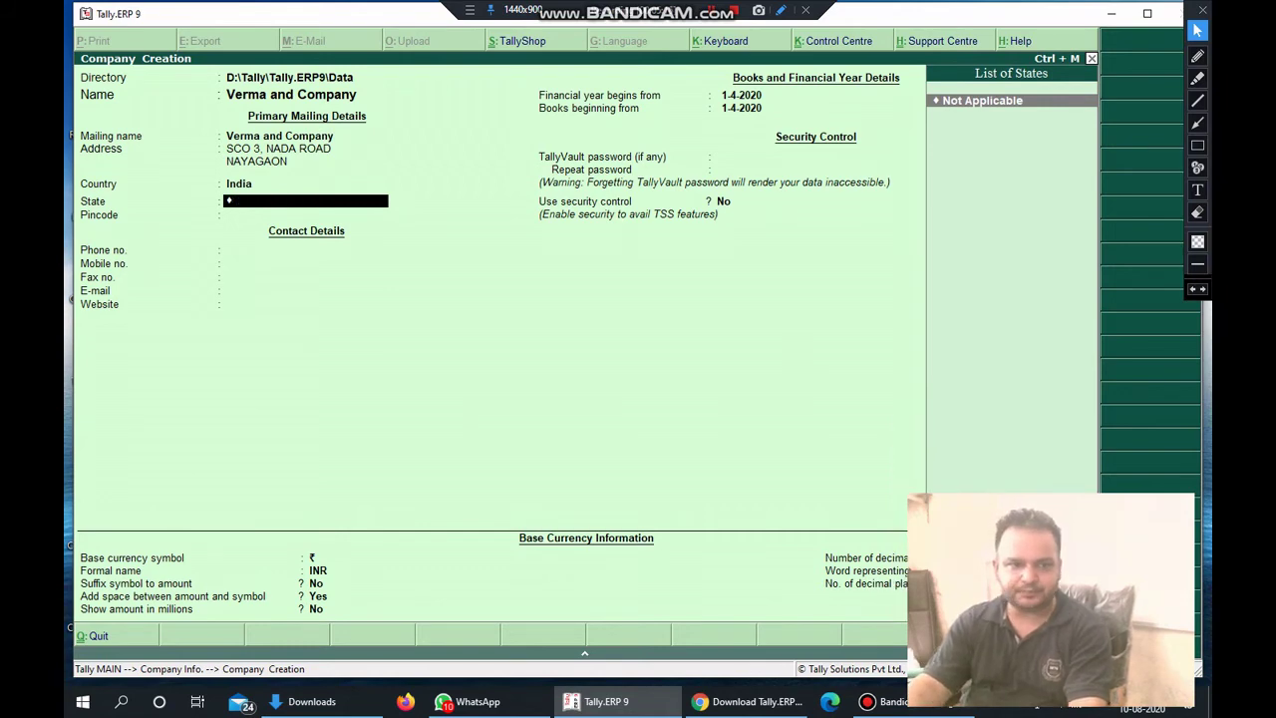
type("P")
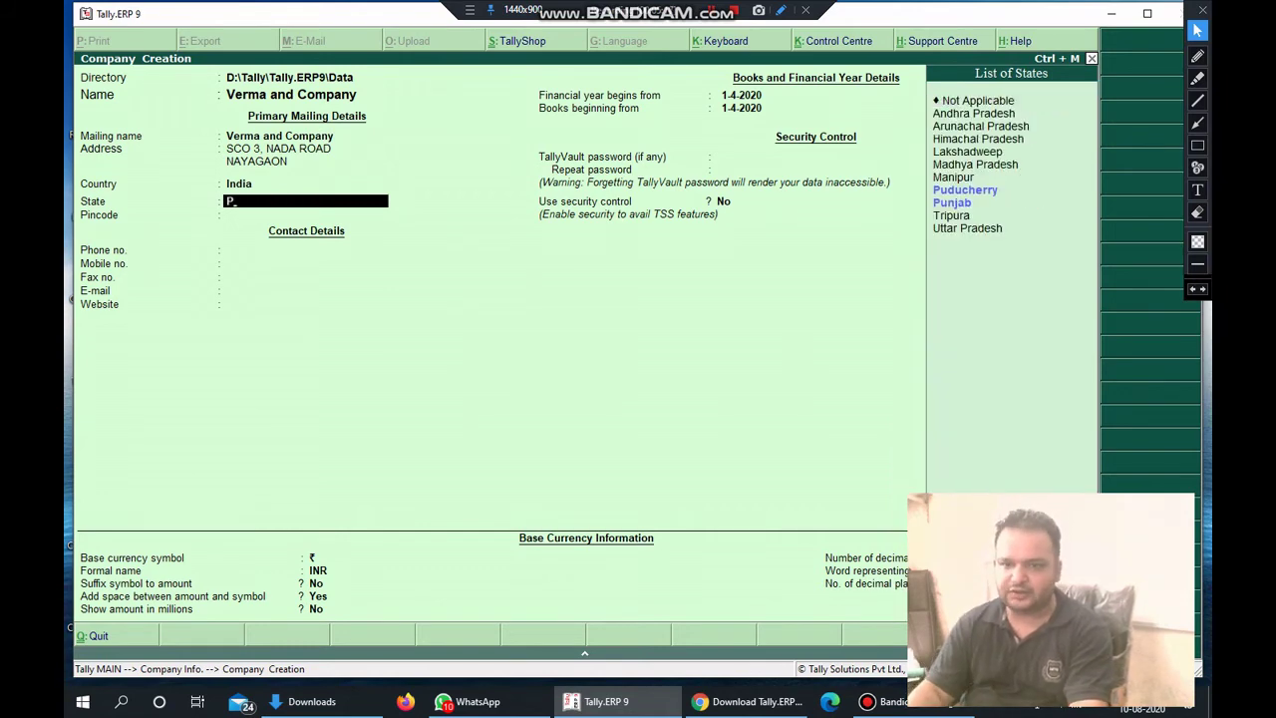
key("Down")
key("Up")
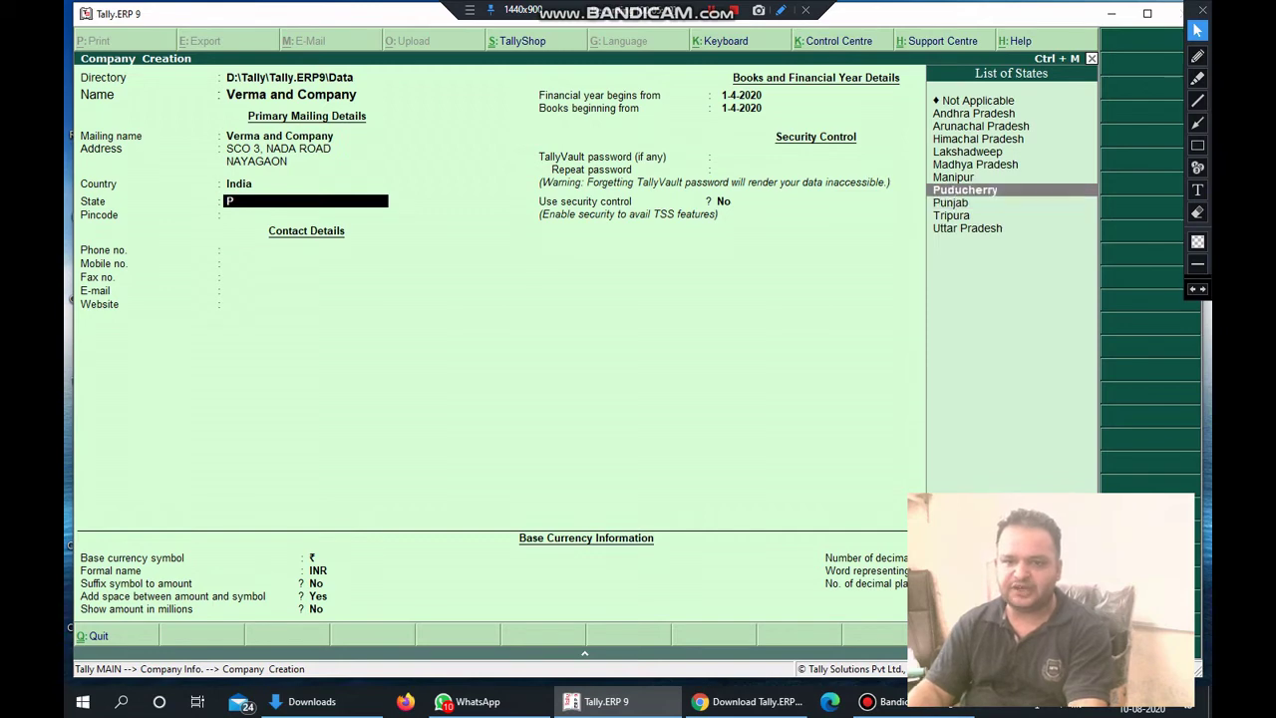
key("Down")
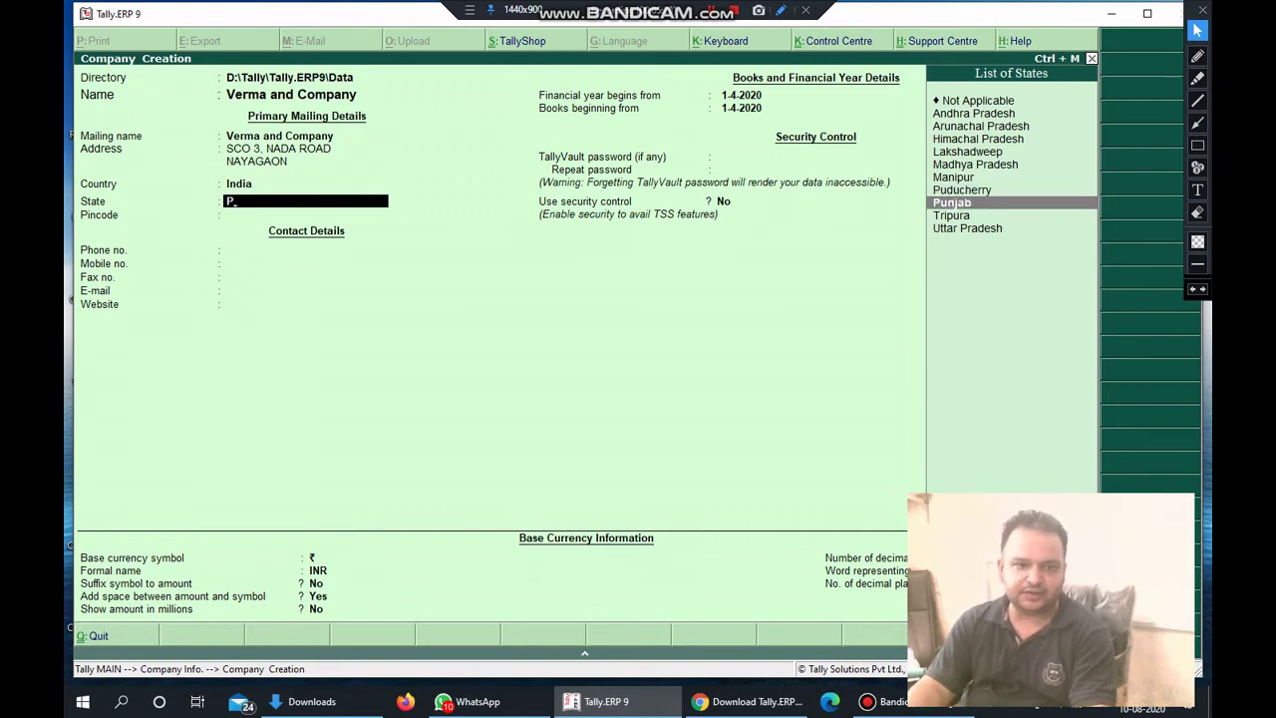
key("Return")
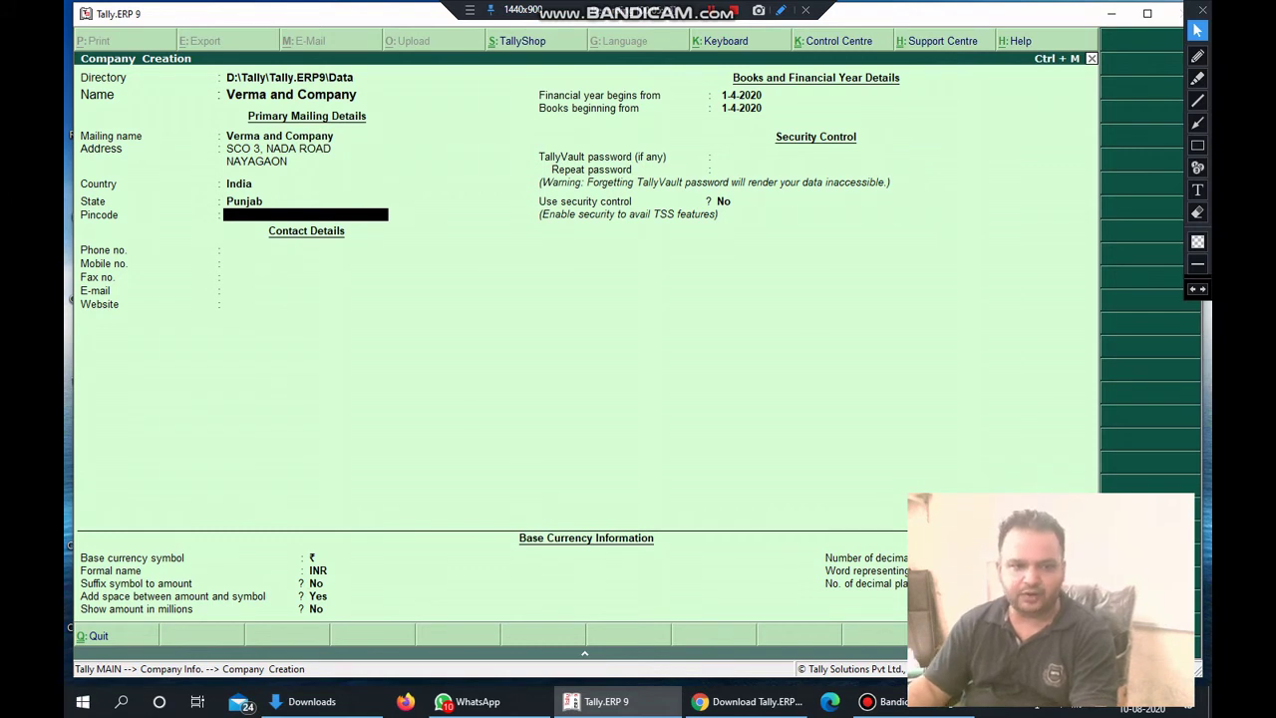
Enter the company's pincode.
type("106")
key("BackSpace")
key("BackSpace")
type("6")
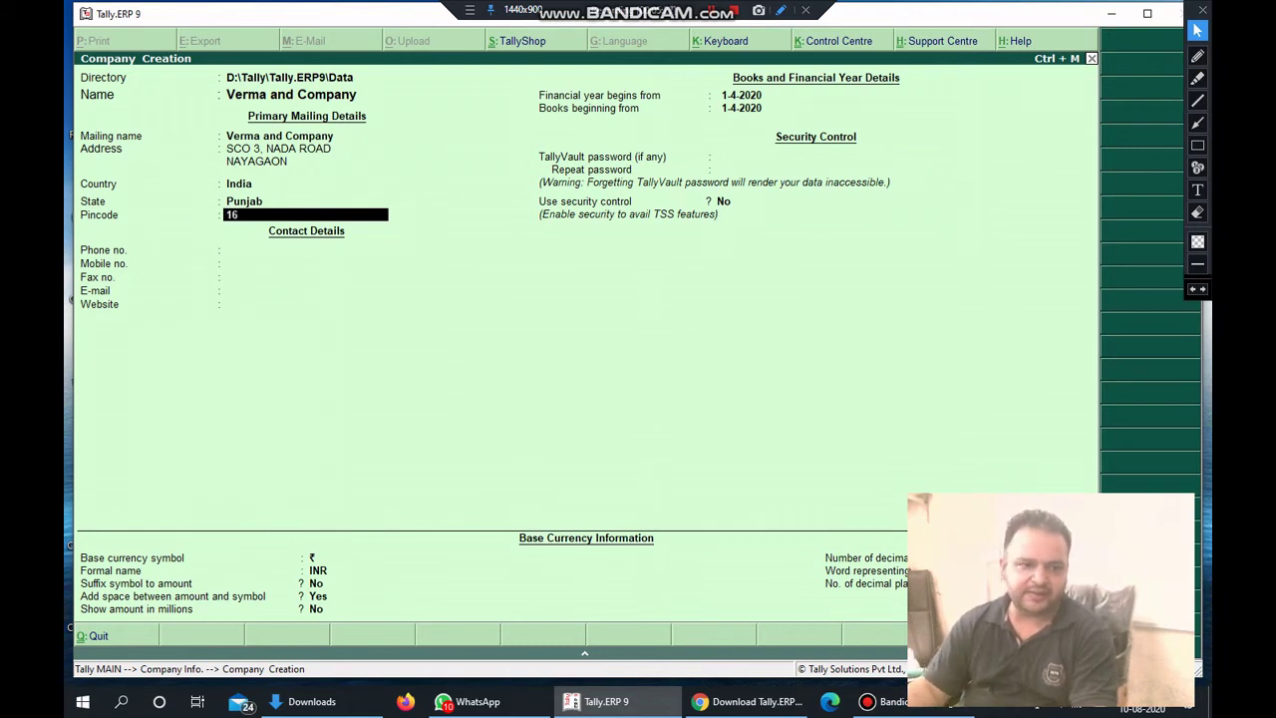
type("0103")
key("Return")
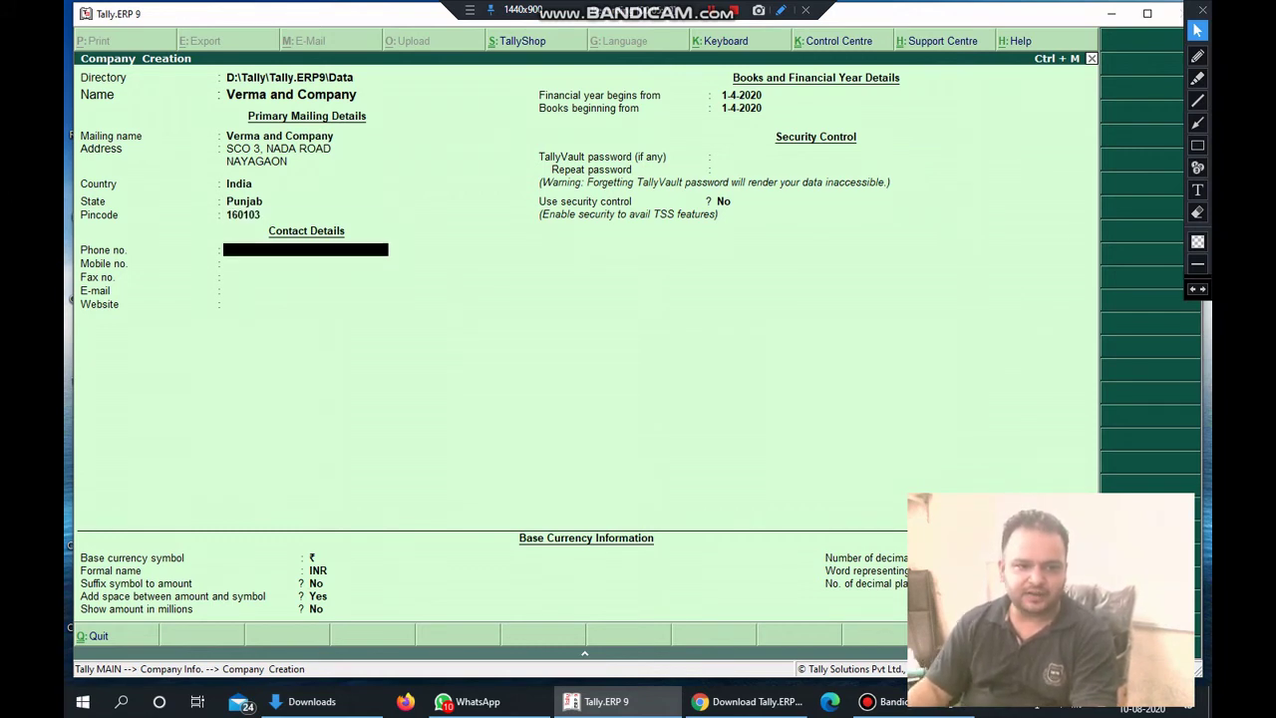
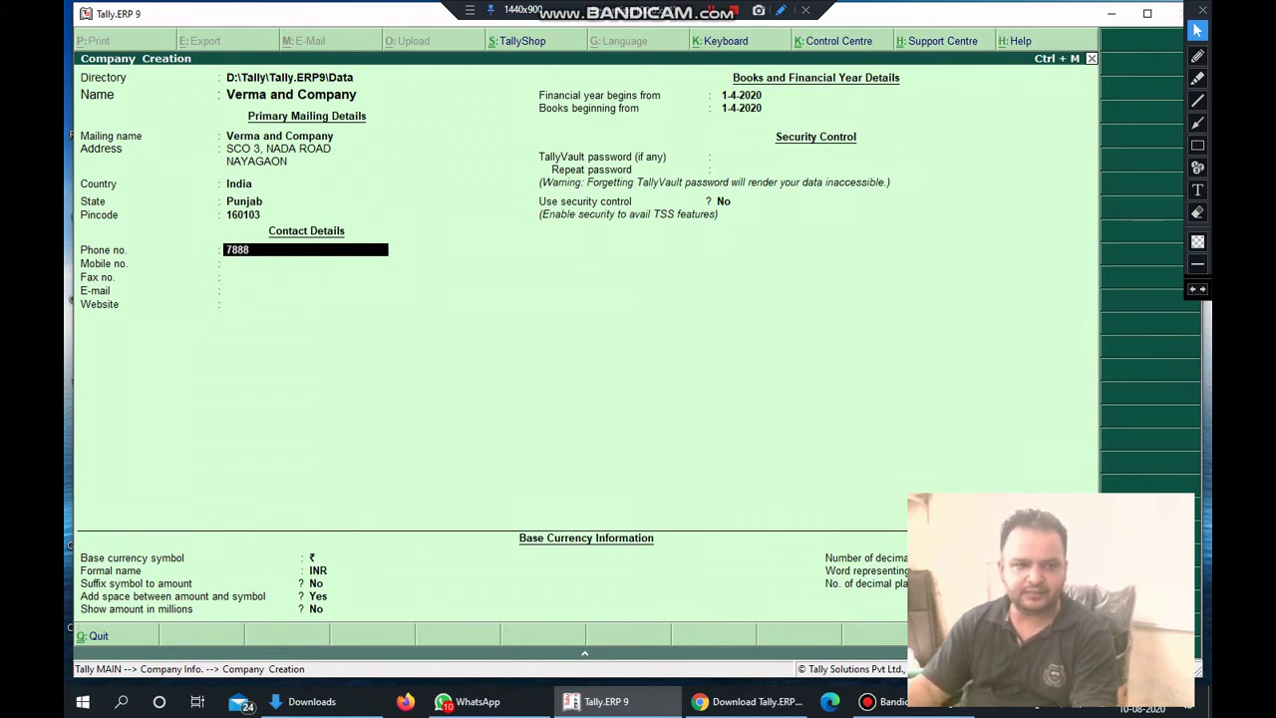
Enter the company's landline and mobile numbers, leaving fax blank.
key("Return")
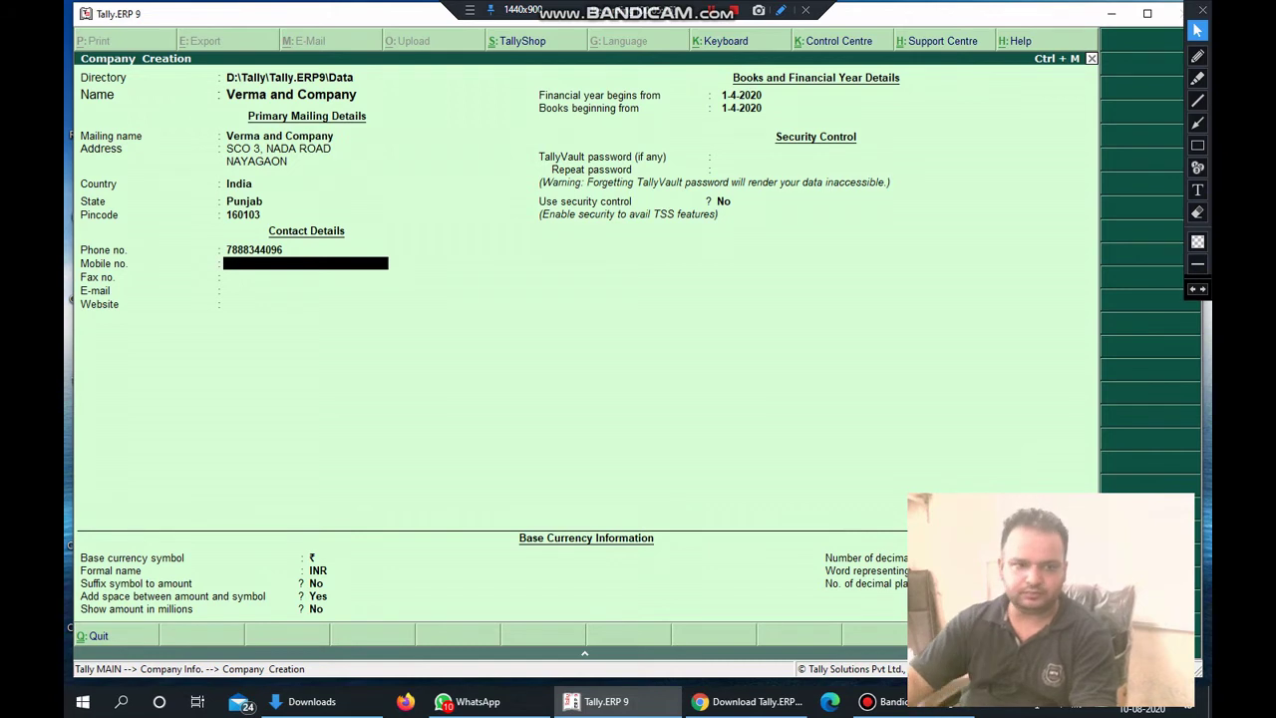
key("BackSpace")
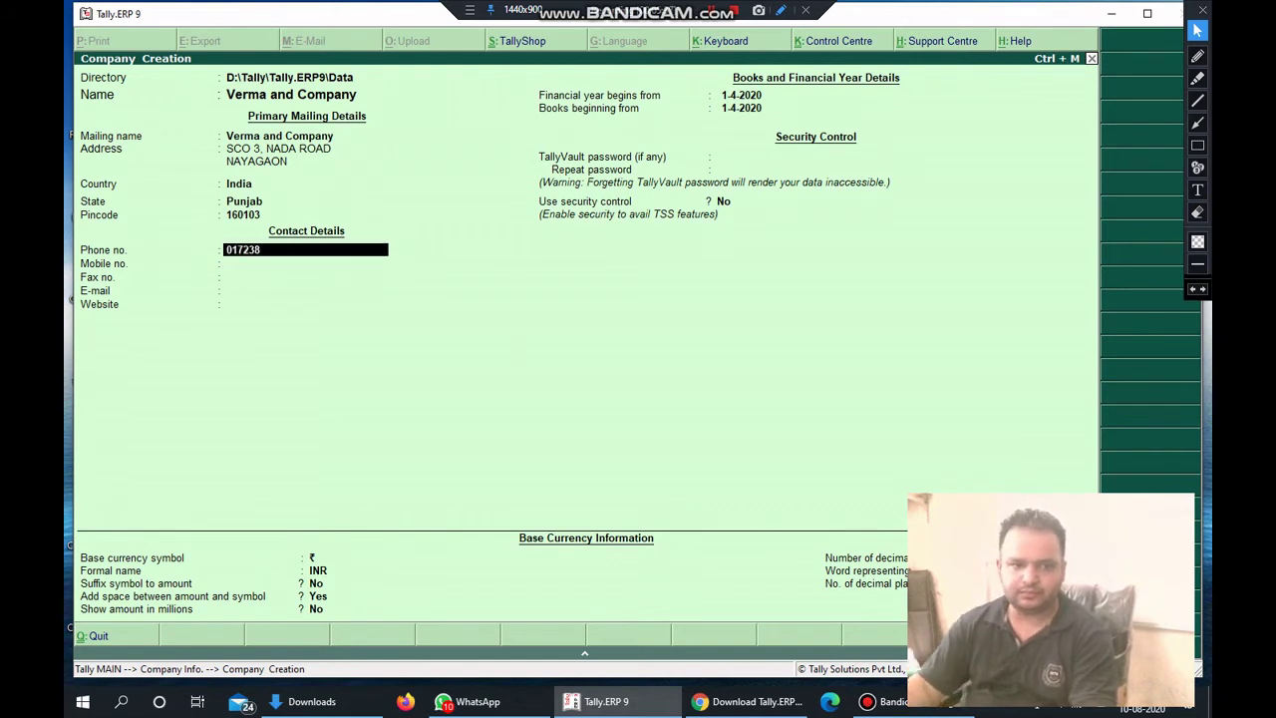
key("Return")
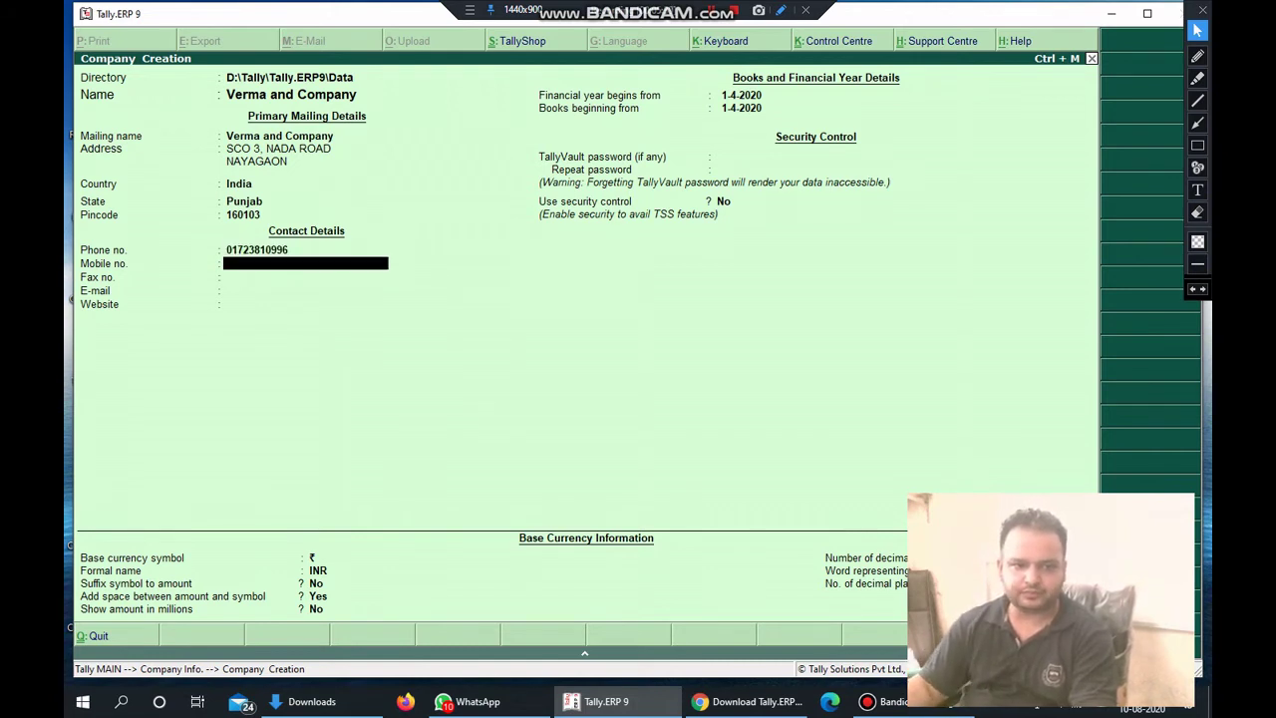
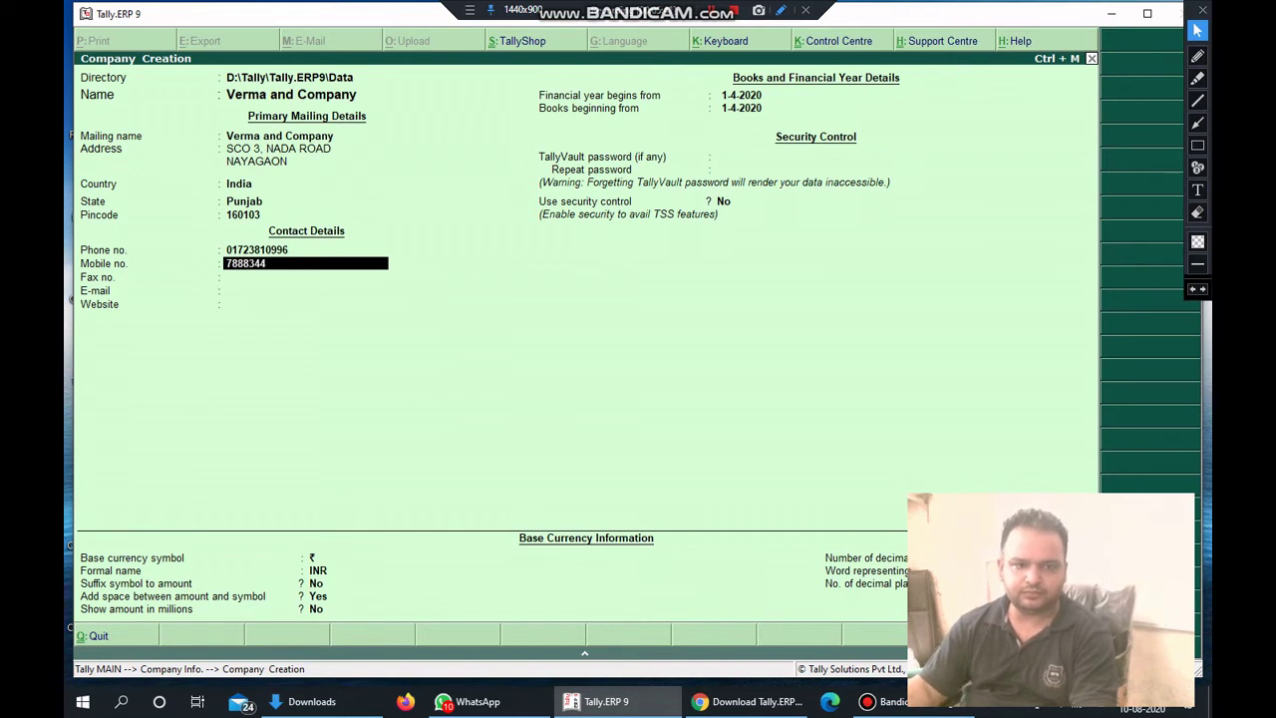
key("Return")
key("Return")
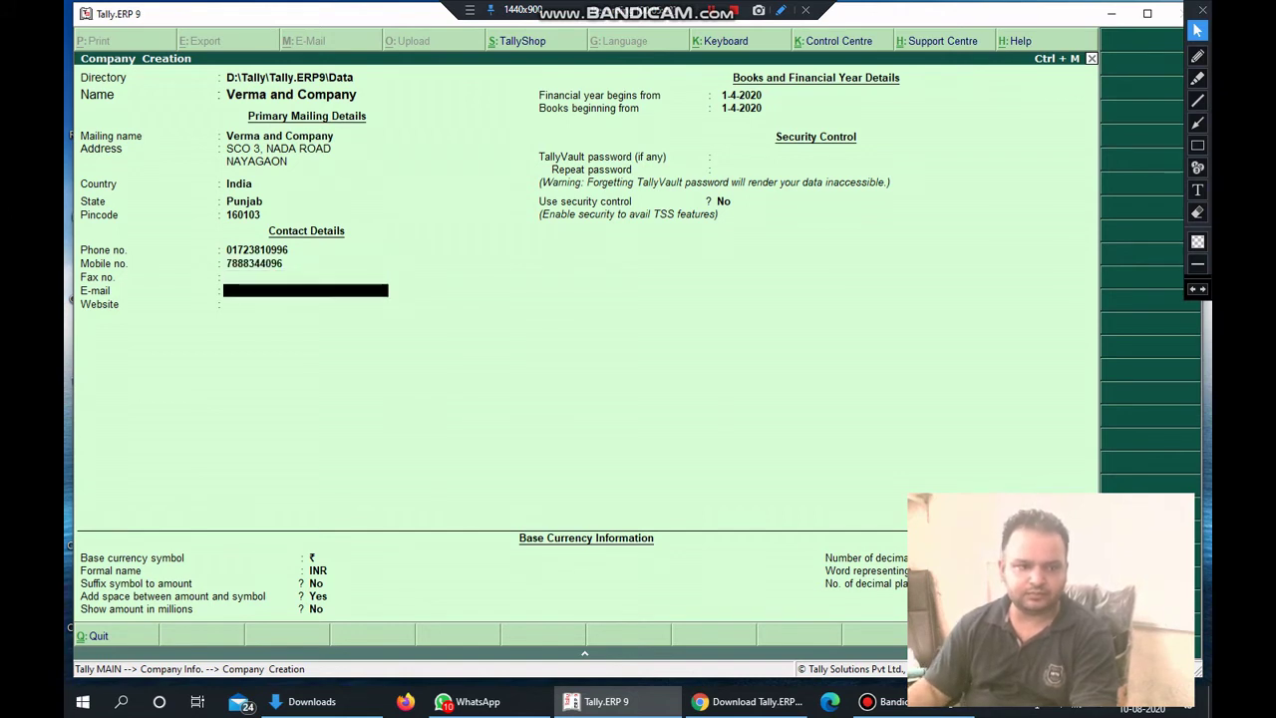
key("Return")
key("Return")
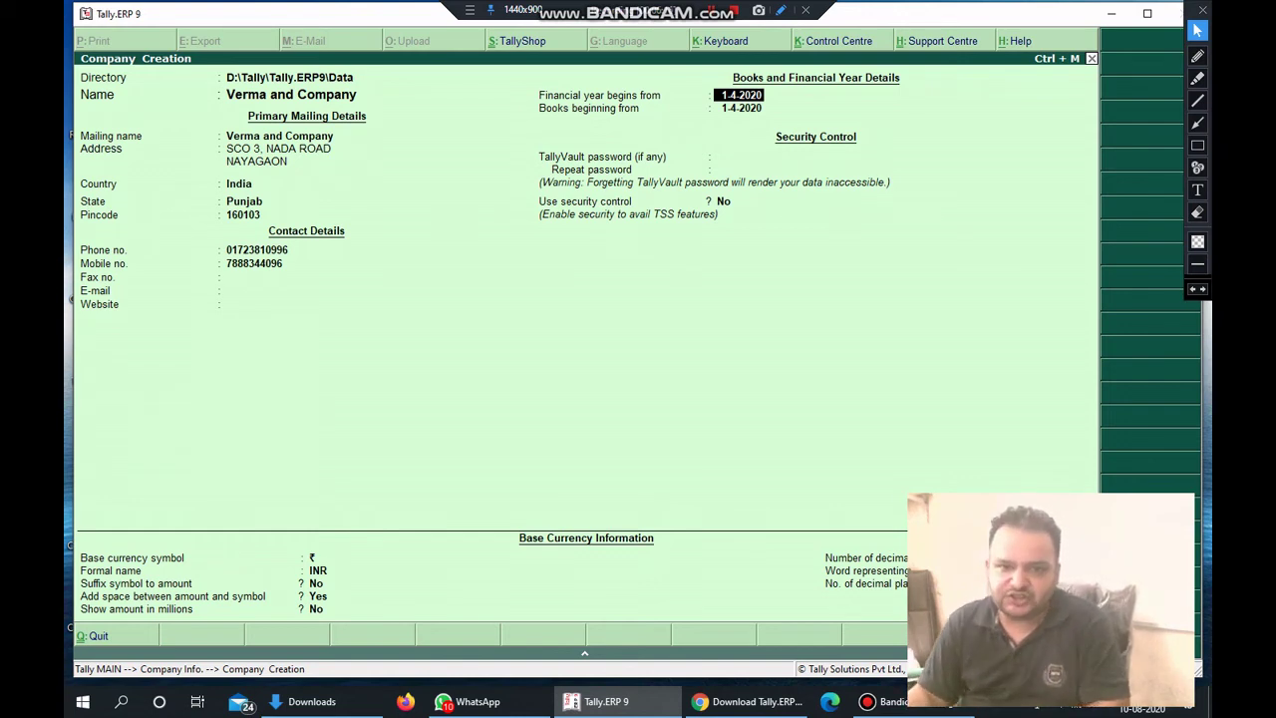
key("Return")
key("Return")
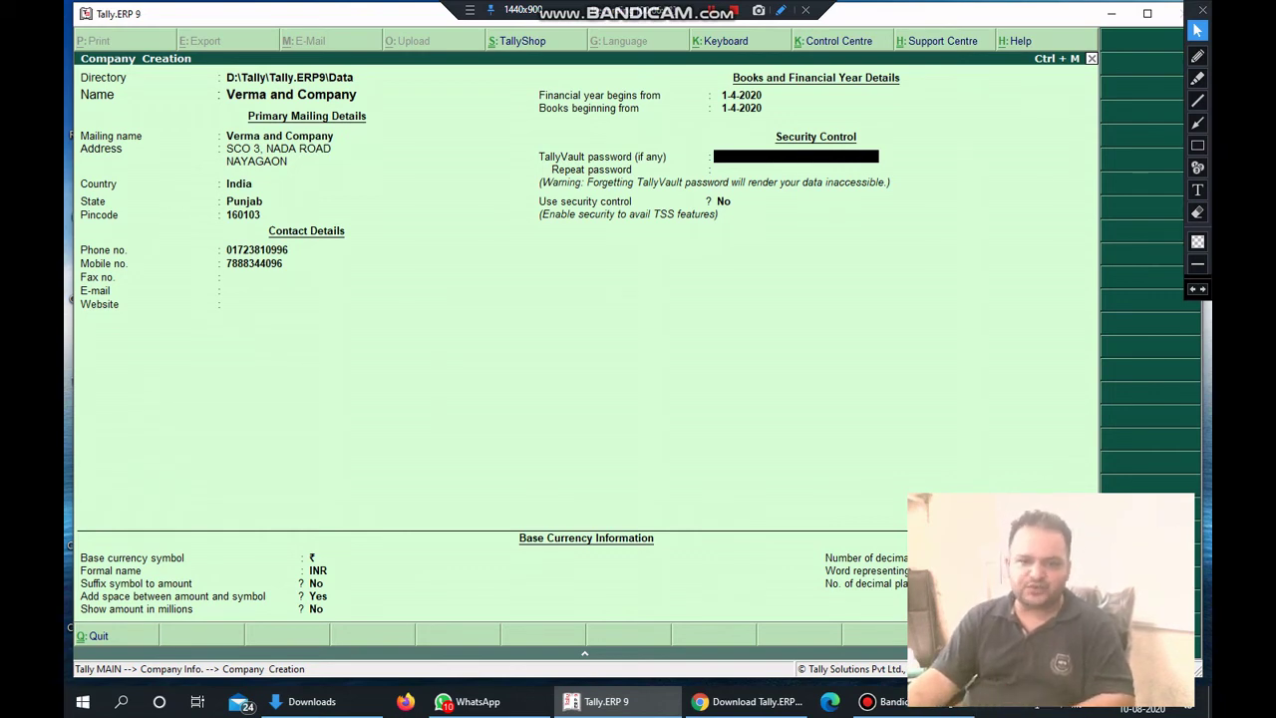
key("Return")
key("Return")
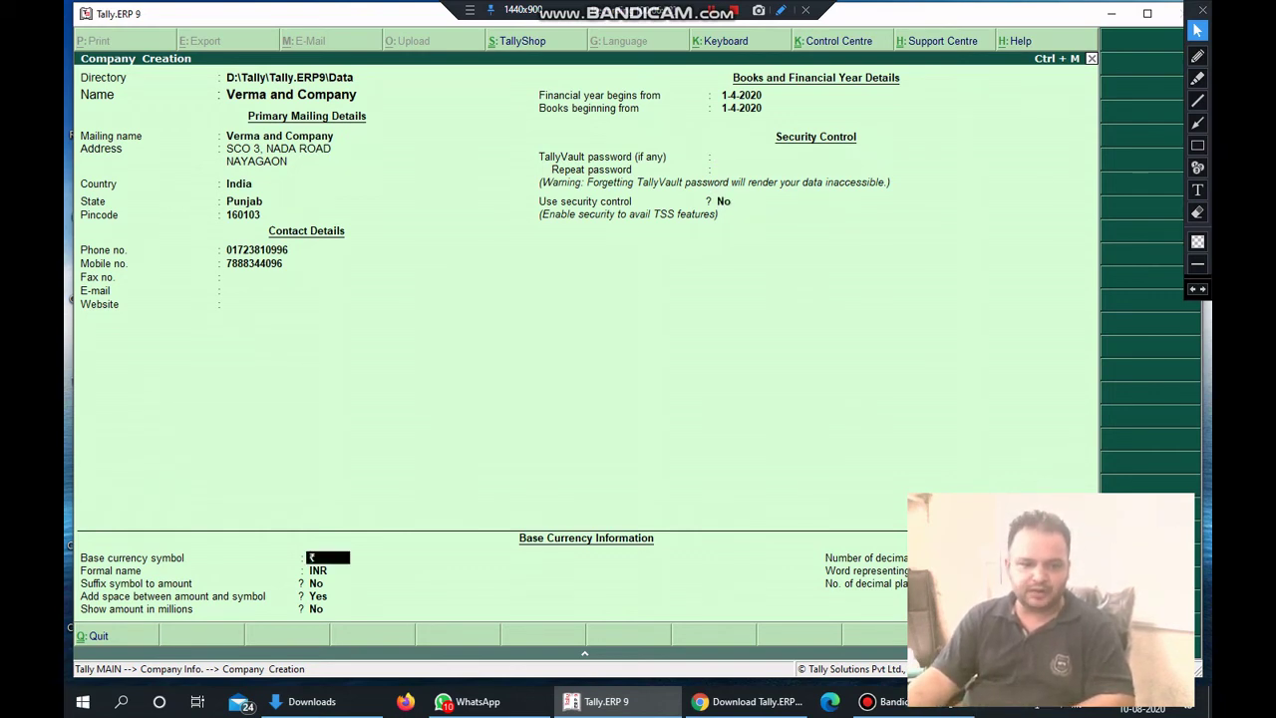
key("Return")
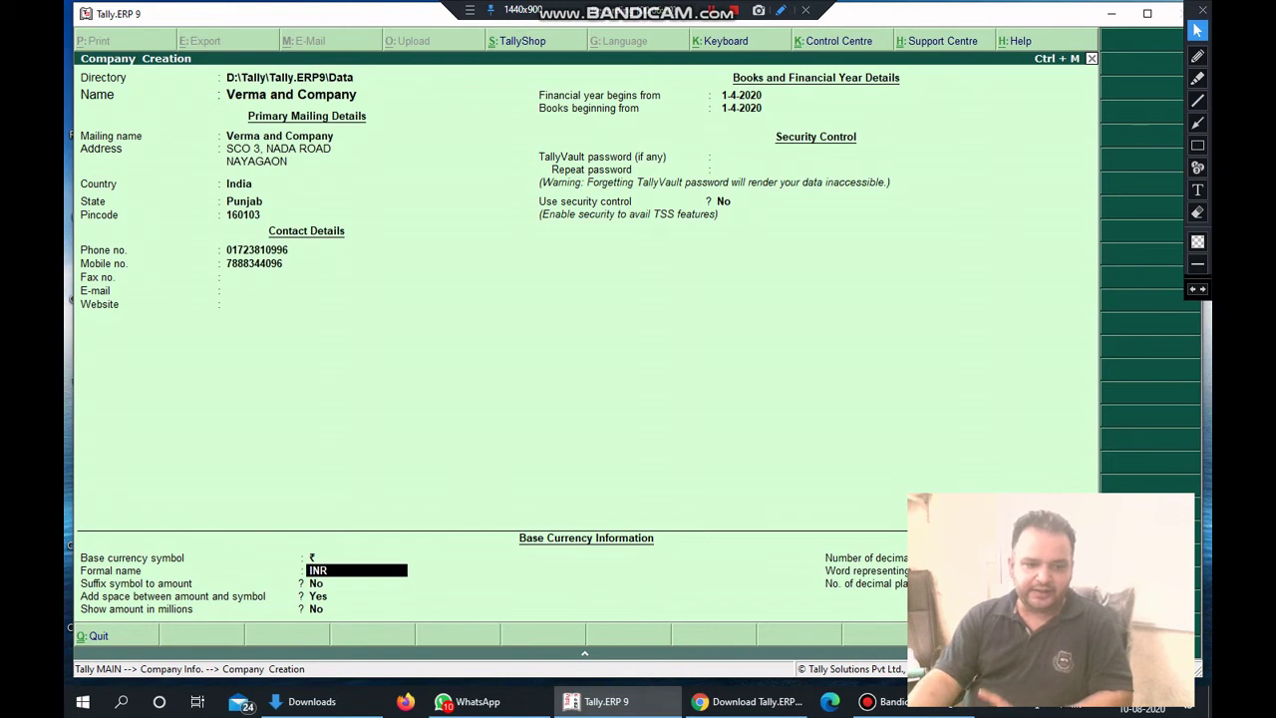
key("Return")
key("Return")
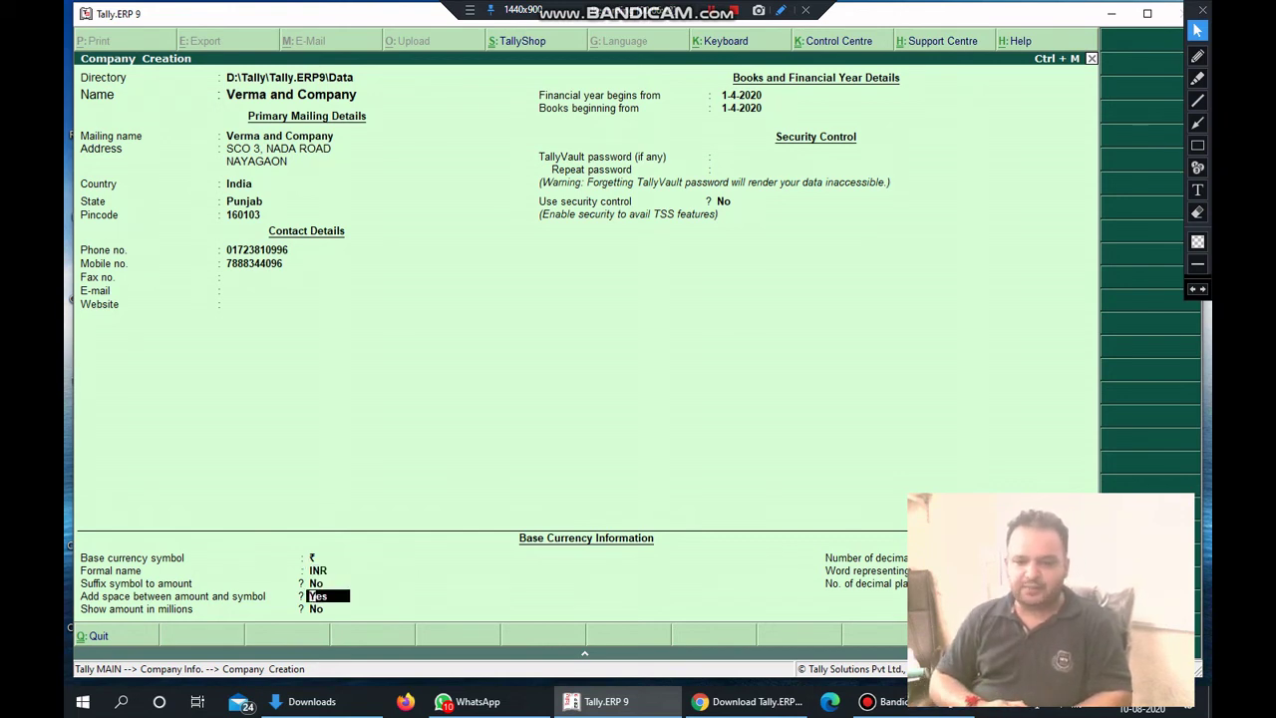
key("Return")
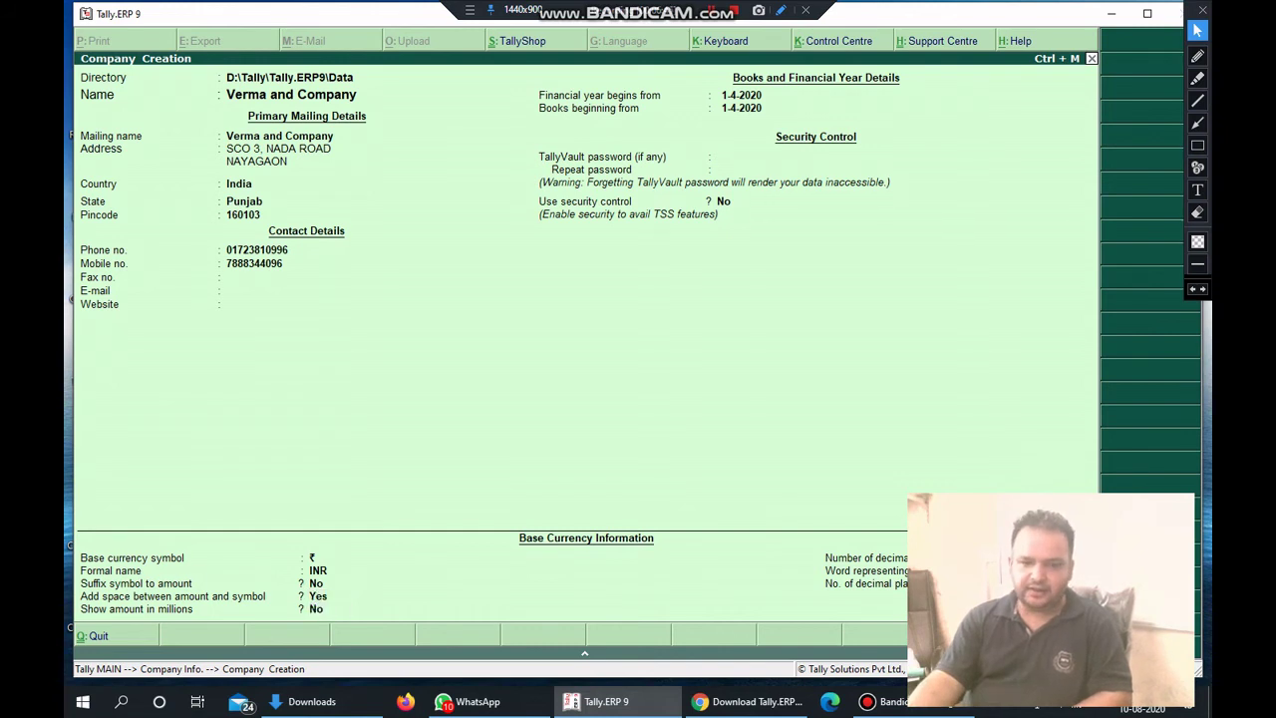